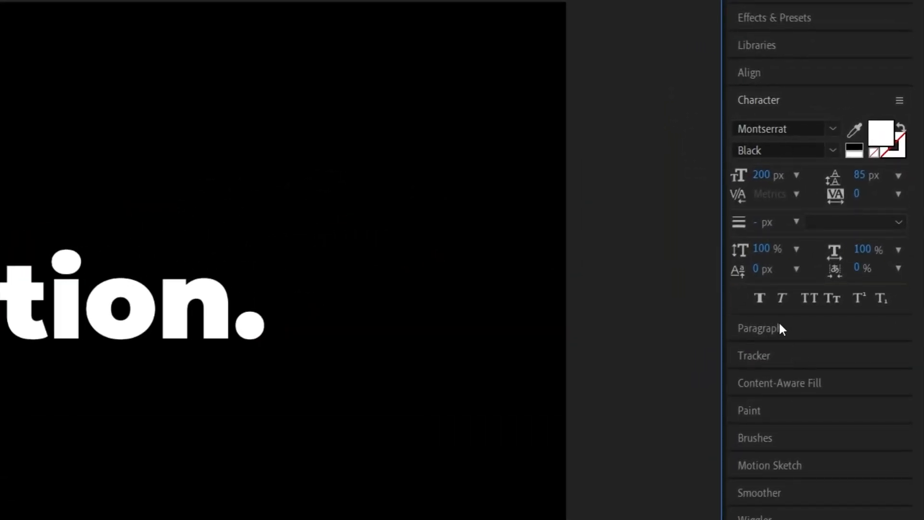
click(780, 327)
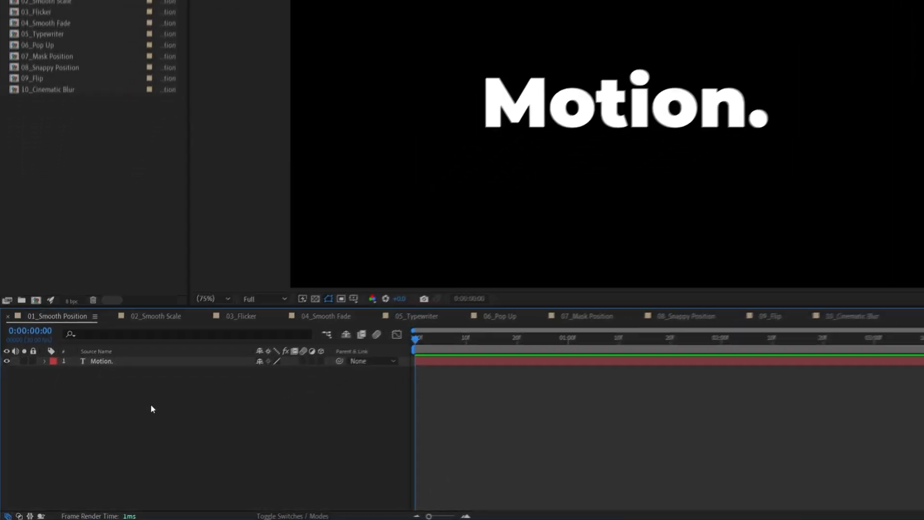
Step: Add a Position text animator to the Motion. layer in 01_Smooth Position and include an Opacity property in it
click(36, 396)
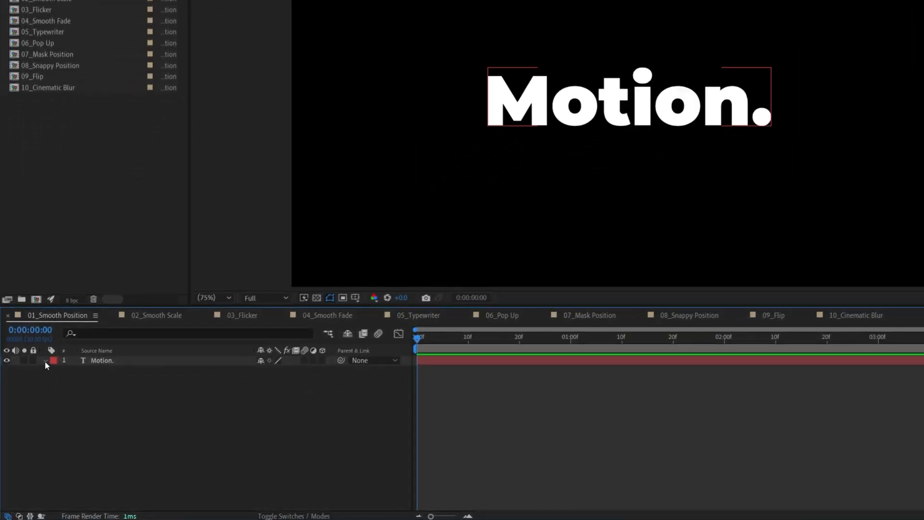
click(34, 396)
click(328, 371)
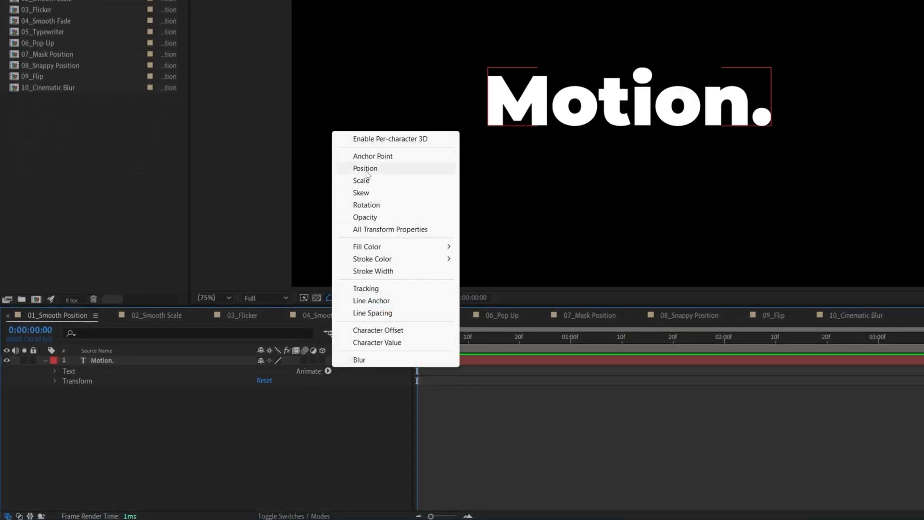
click(386, 168)
click(328, 412)
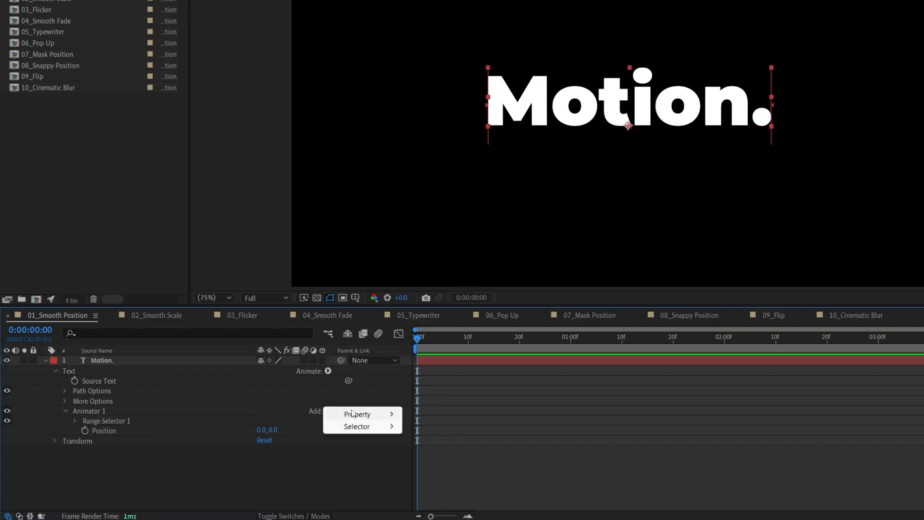
mouse_move(355, 413)
click(426, 272)
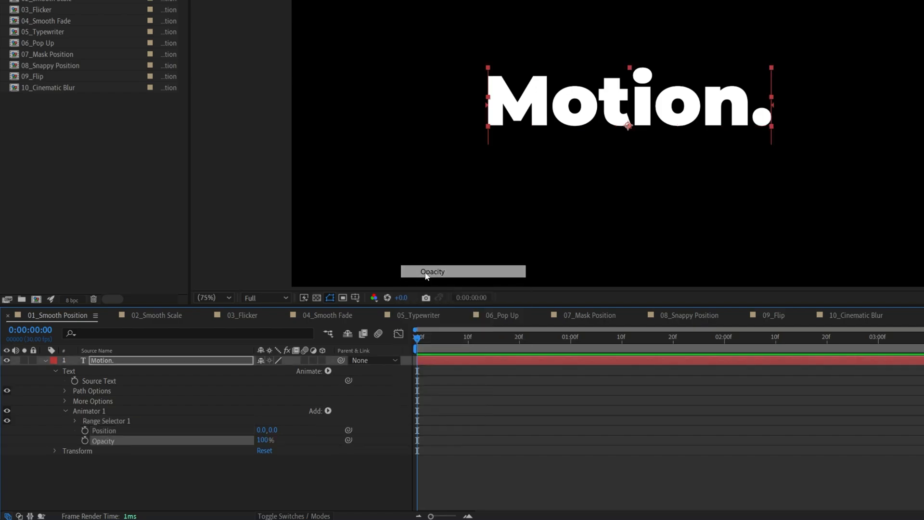
Step: Set the animator's Position to 0, 100 and its Opacity to 0%
click(273, 430)
text(100)
key(Return)
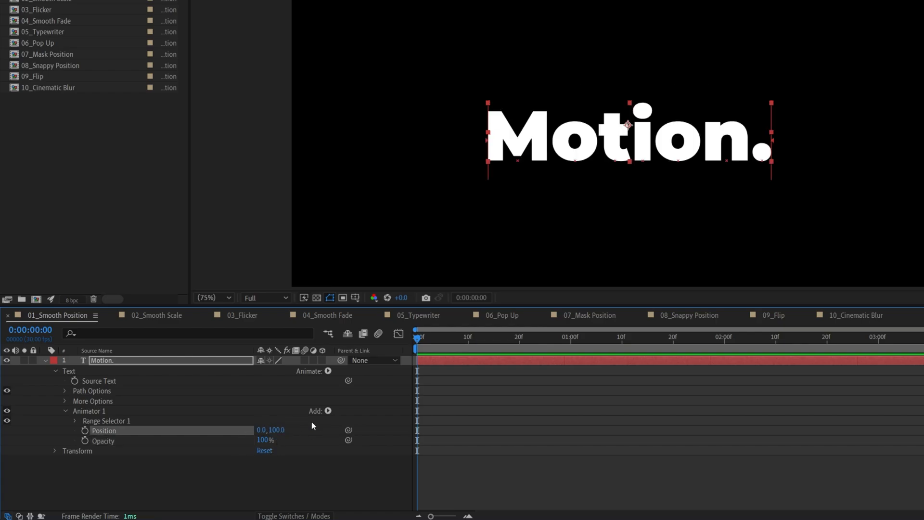
click(263, 440)
text(0)
key(Return)
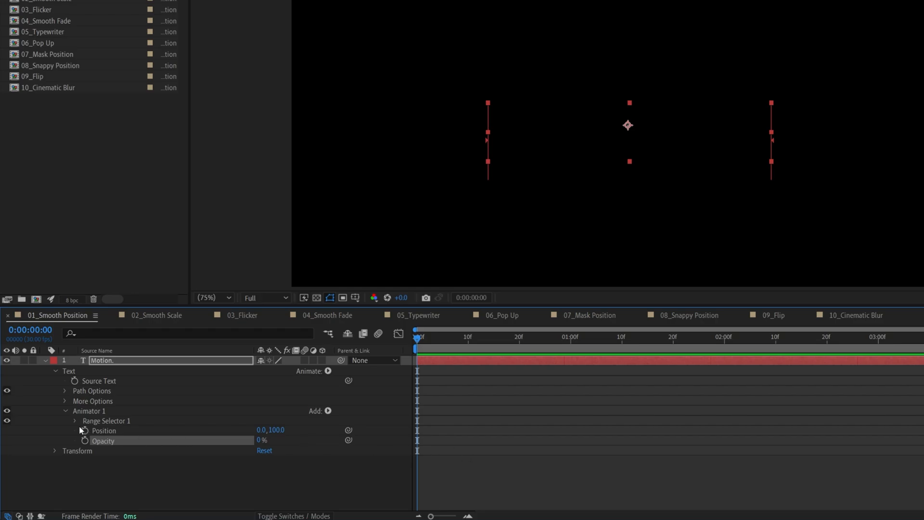
Step: Keyframe the range selector's Offset at -100% on frame 0 and 100% at 1 second
click(75, 421)
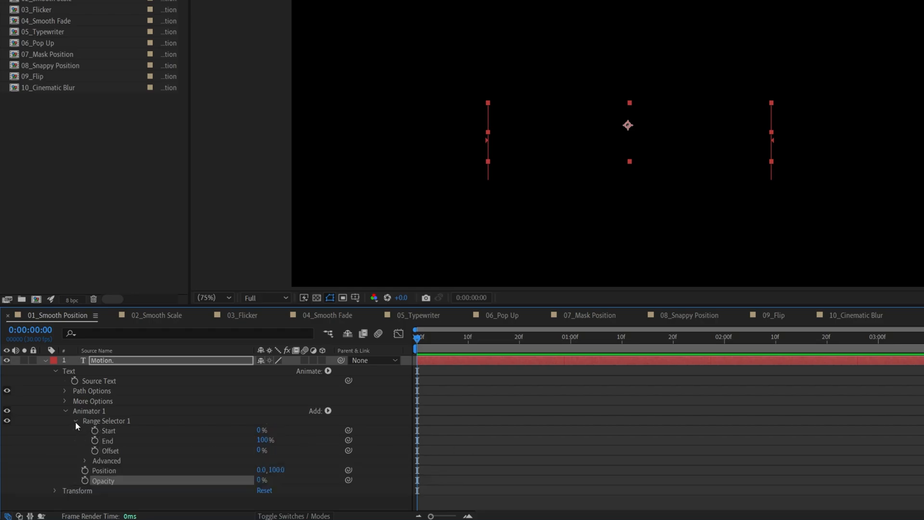
click(95, 451)
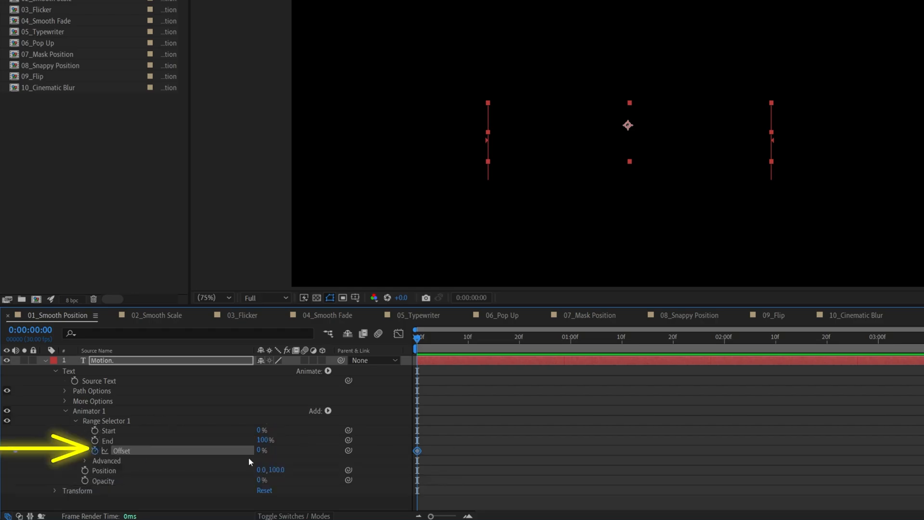
drag(259, 451, 147, 448)
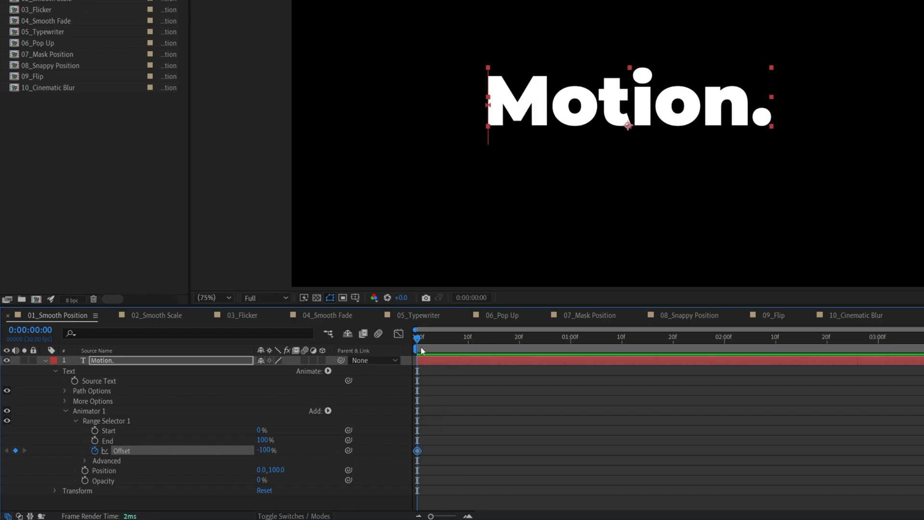
drag(484, 338, 571, 337)
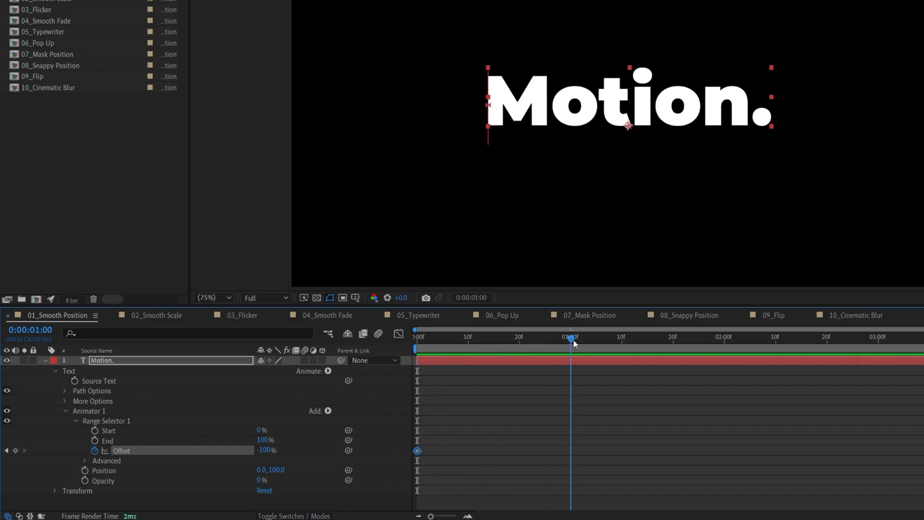
drag(271, 449, 484, 454)
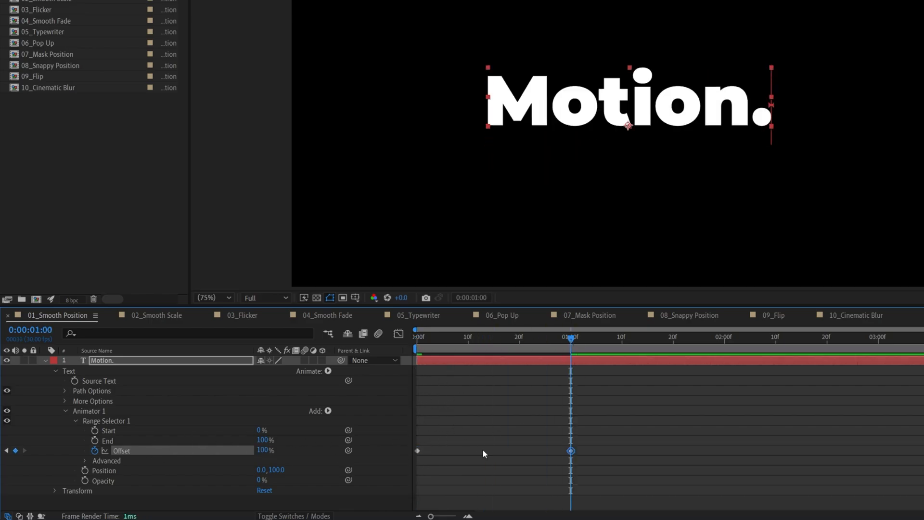
Step: Change the range selector's Shape to Ramp Up, with Ease High at 50% and Ease Low at 100%
click(84, 462)
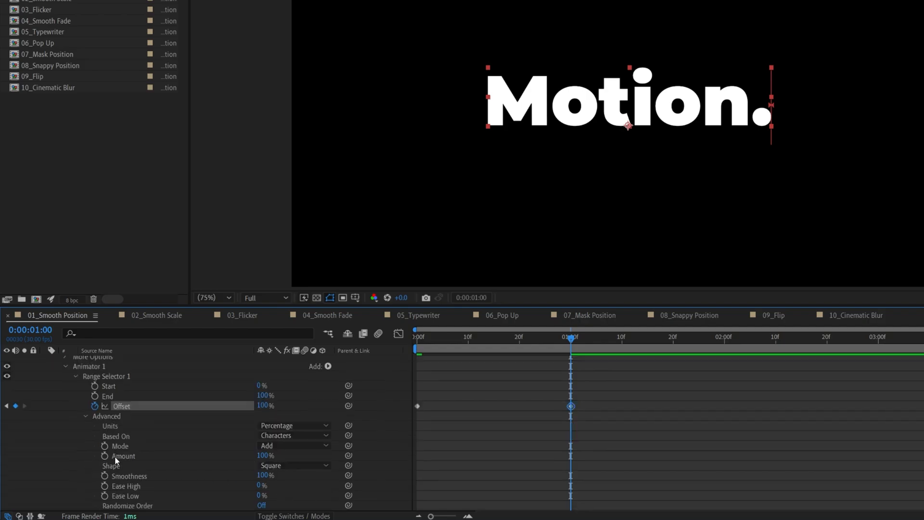
click(294, 465)
click(304, 405)
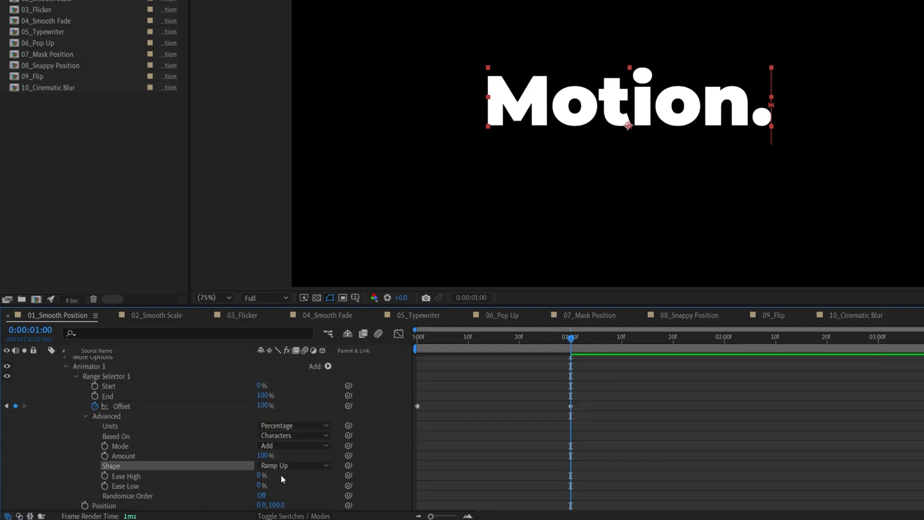
click(258, 475)
text(50)
key(Return)
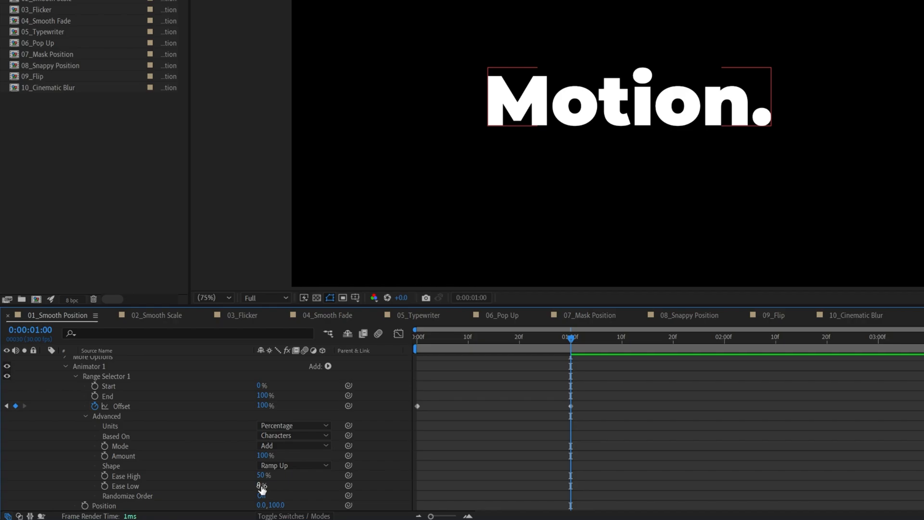
drag(261, 488, 409, 480)
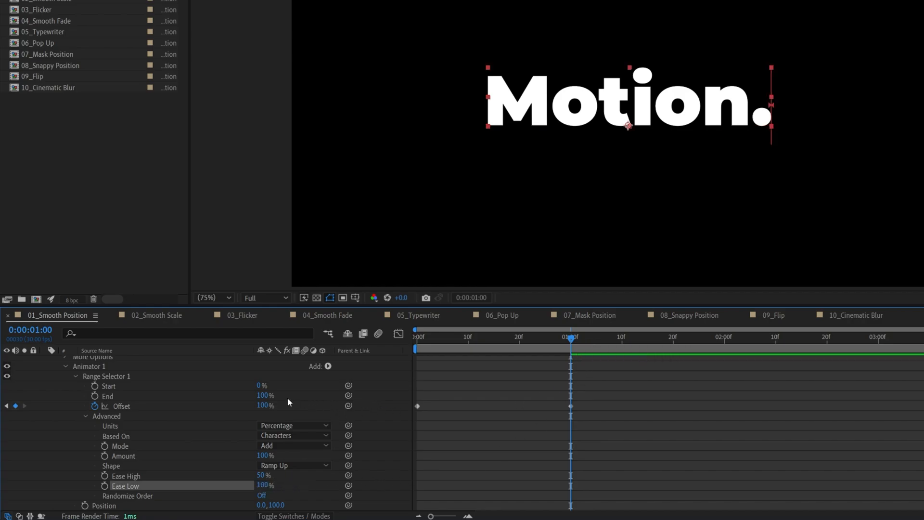
Step: Enable motion blur on the Motion. layer and preview the position animation
scroll(288, 397, up, 2)
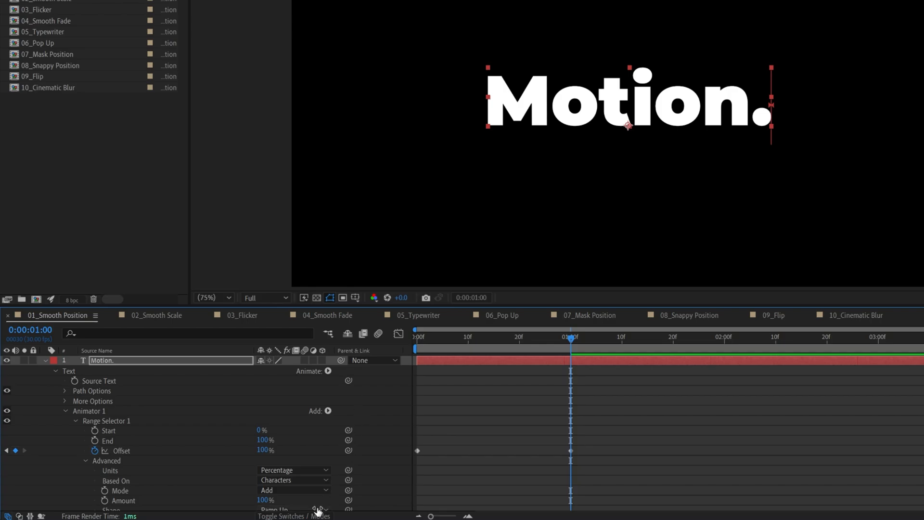
click(304, 360)
key(space)
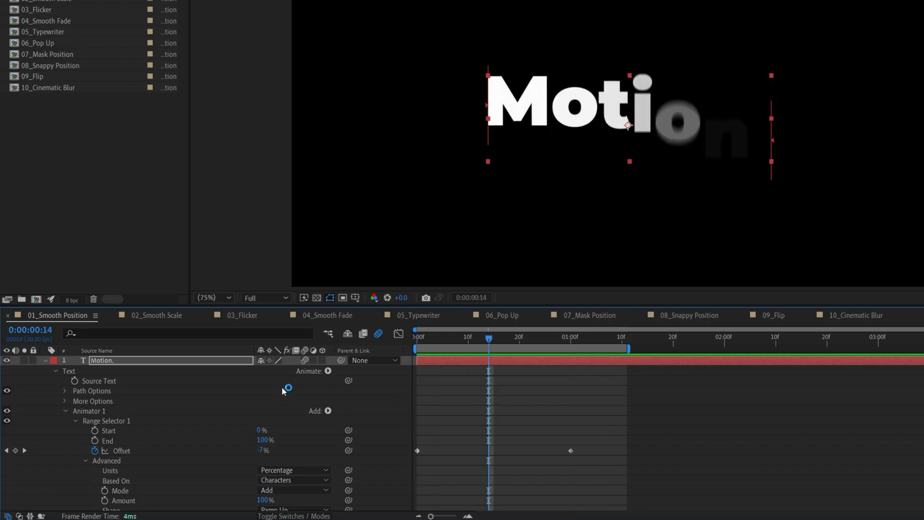
Step: In the 02_Smooth Scale composition, add a Scale text animator to the Motion. layer and set its Scale to 0%
click(172, 317)
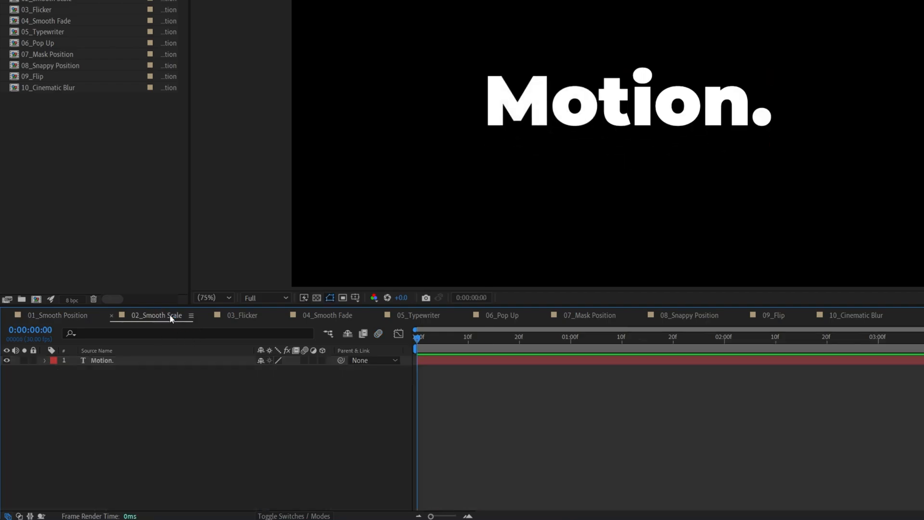
click(45, 361)
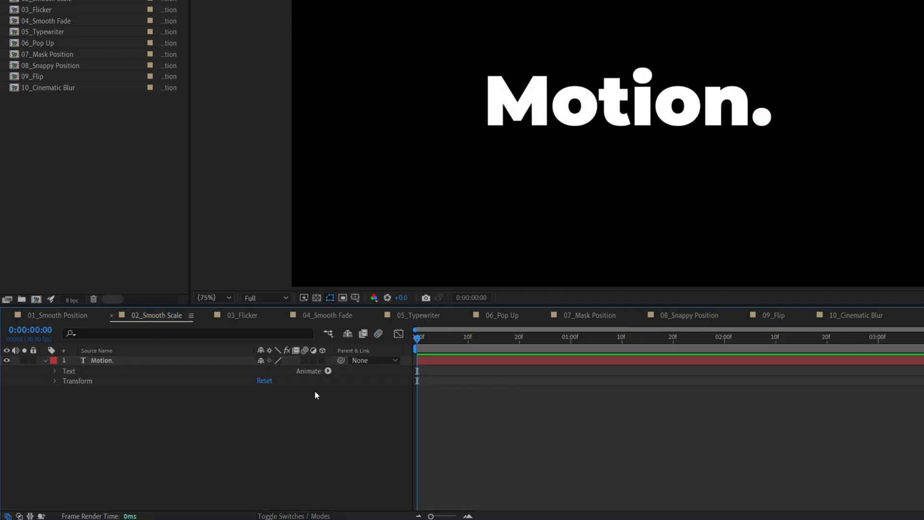
click(328, 371)
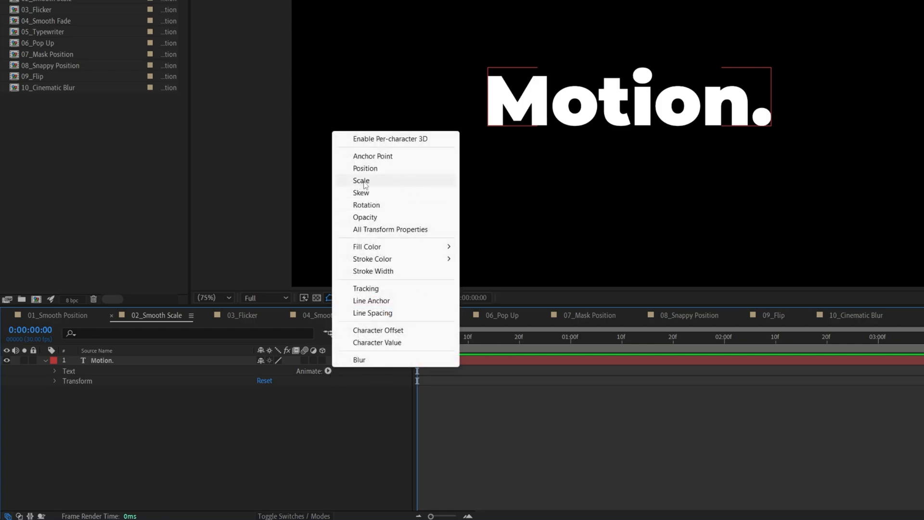
click(405, 181)
click(274, 431)
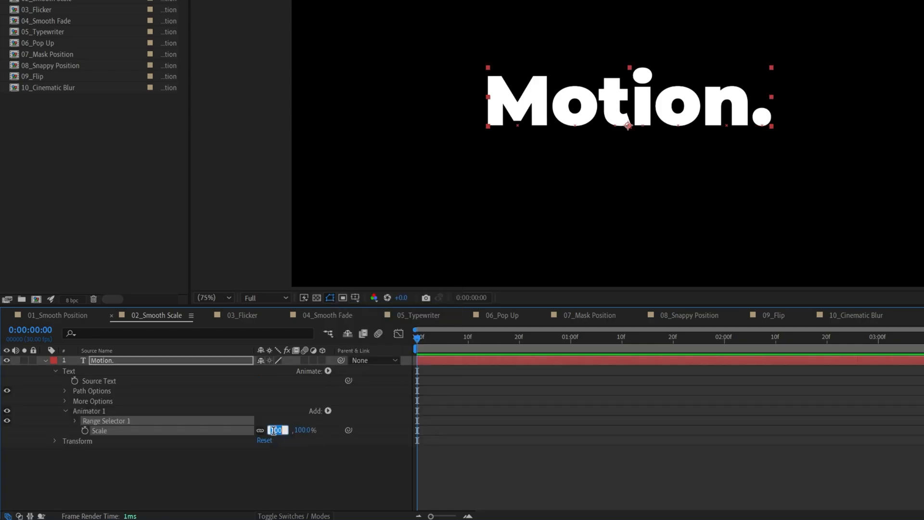
text(0)
key(Return)
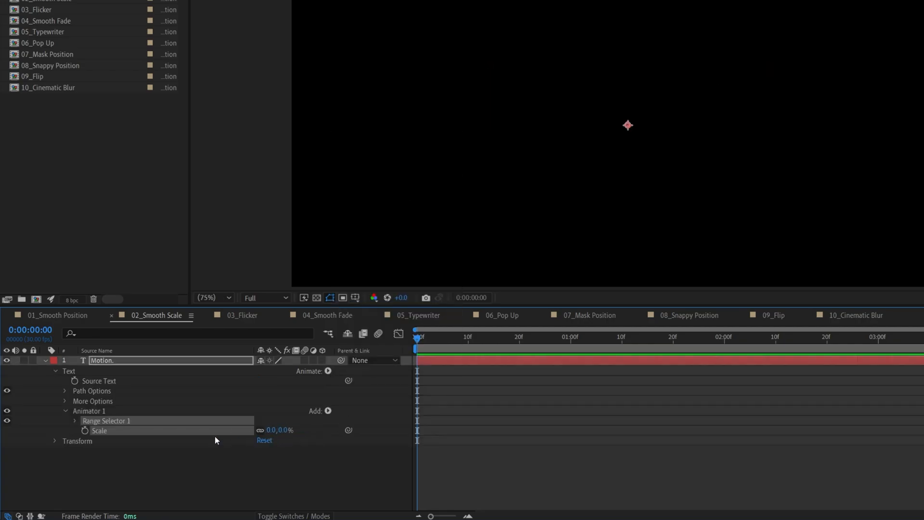
Step: Keyframe the Scale animator's range selector Offset from -100% at frame 0 to 100% at 1 second
click(75, 421)
click(95, 450)
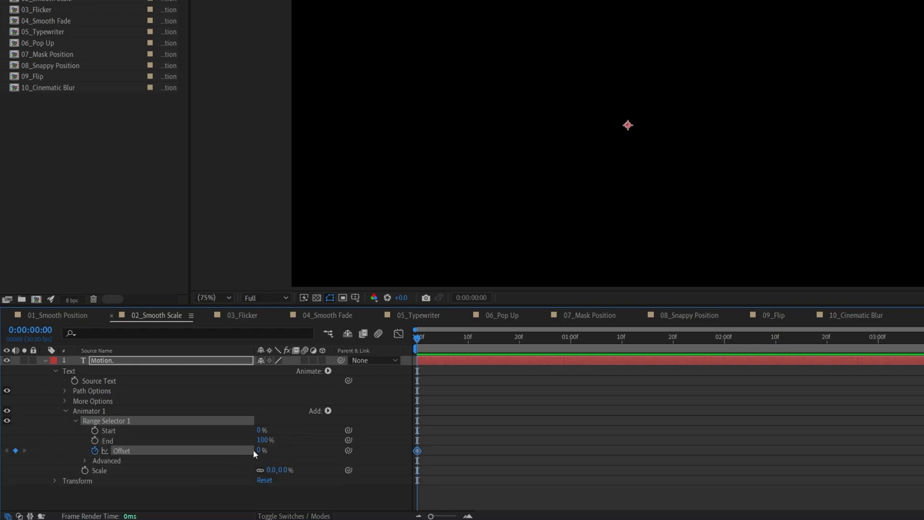
click(259, 450)
text(-100)
key(Return)
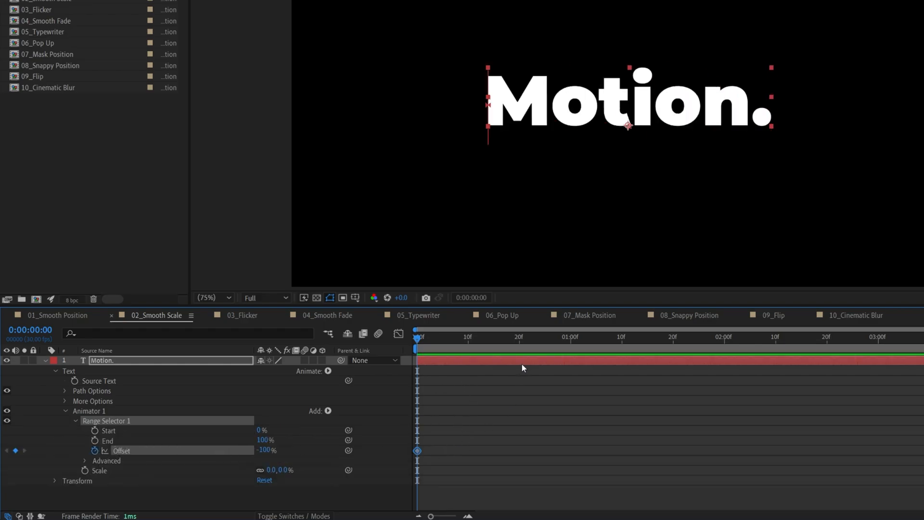
click(571, 339)
drag(260, 450, 481, 437)
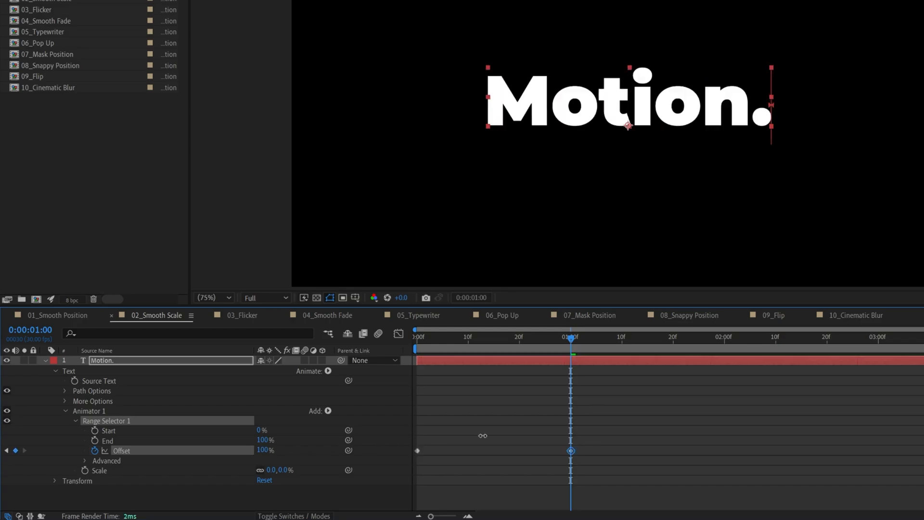
Step: Set the Scale animator's selector Shape to Ramp Up and Ease High to 50%, and raise Ease Low
click(85, 461)
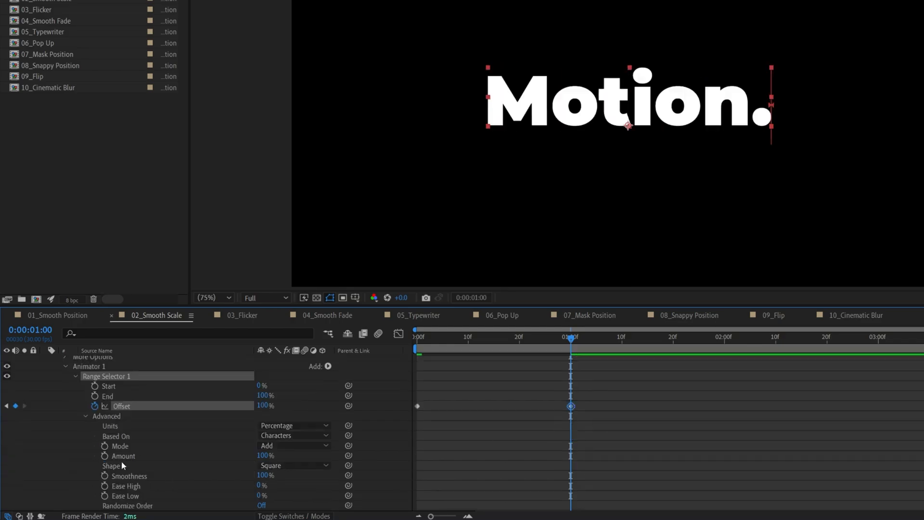
click(276, 464)
click(289, 407)
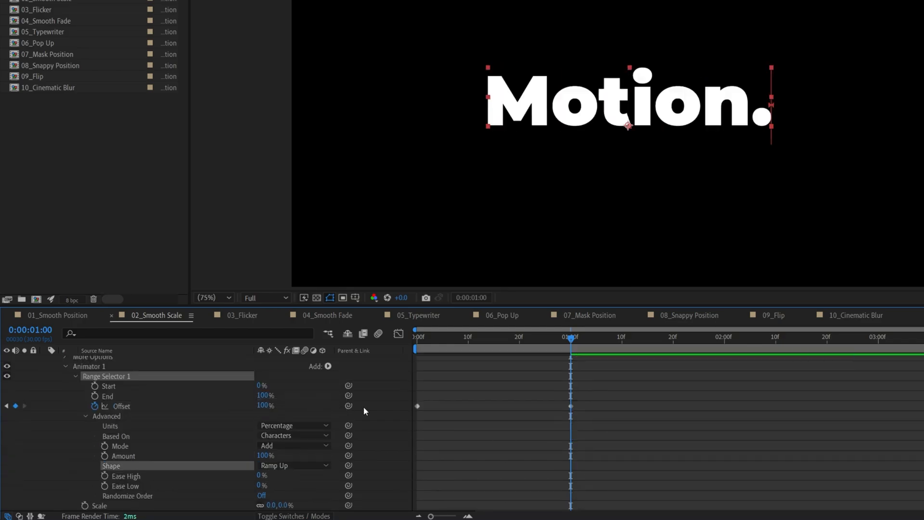
scroll(249, 463, down, 1)
click(259, 467)
text(50)
click(263, 473)
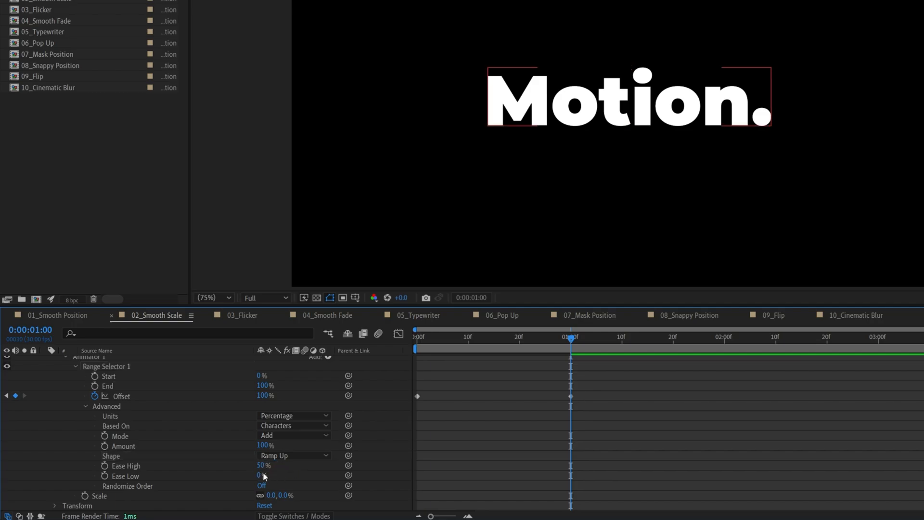
drag(260, 475, 394, 466)
Step: Turn on motion blur for the Motion. layer in 02_Smooth Scale and play back the scale animation
scroll(400, 457, up, 3)
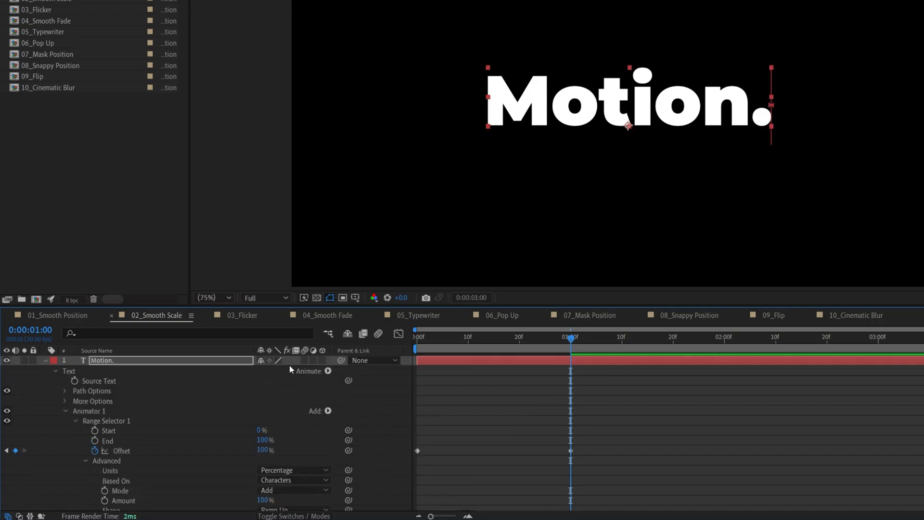
click(304, 360)
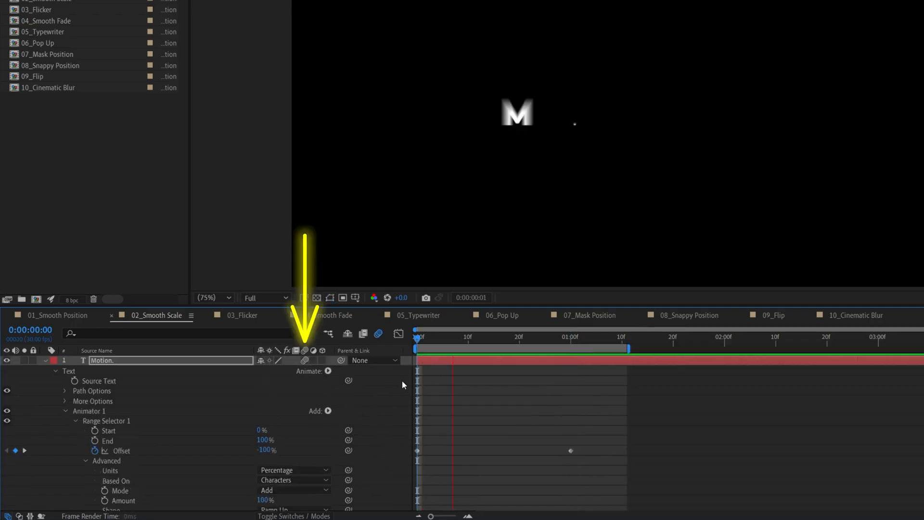
key(space)
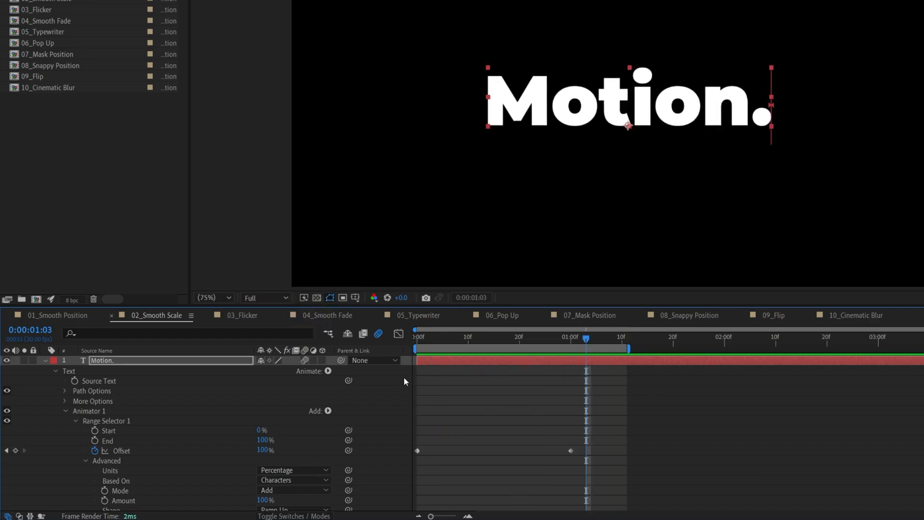
Step: In the 03_Flicker composition, add an Opacity text animator to the Motion. layer
click(245, 315)
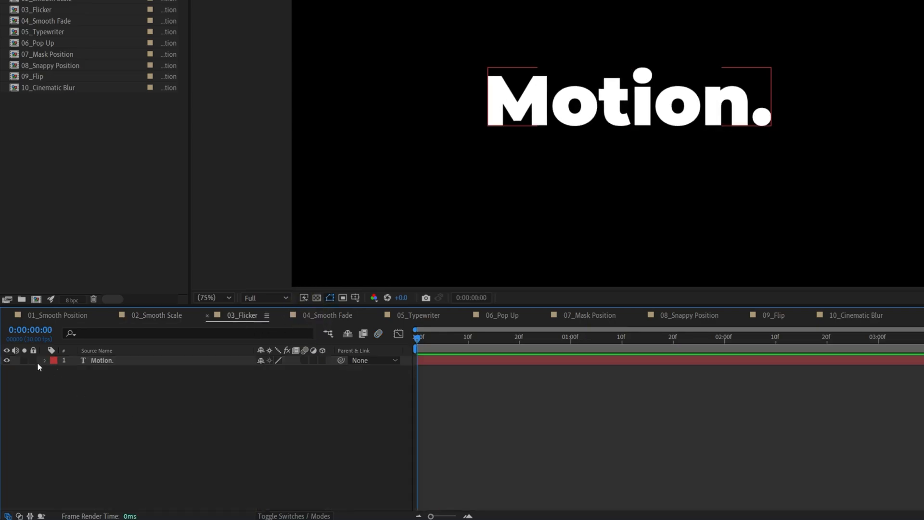
click(45, 361)
click(329, 371)
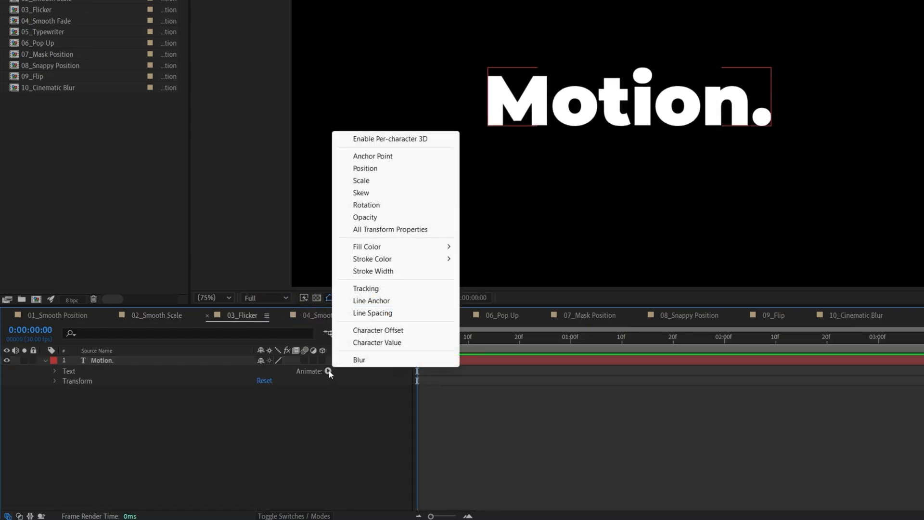
click(365, 218)
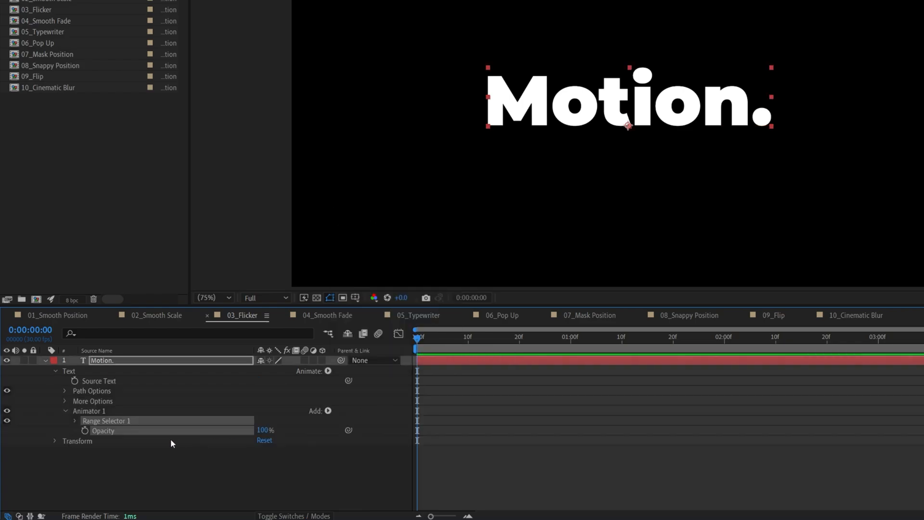
Step: Set the Opacity animator's Opacity to 0% on the Motion. layer in 03_Flicker
click(265, 430)
text(0)
key(Return)
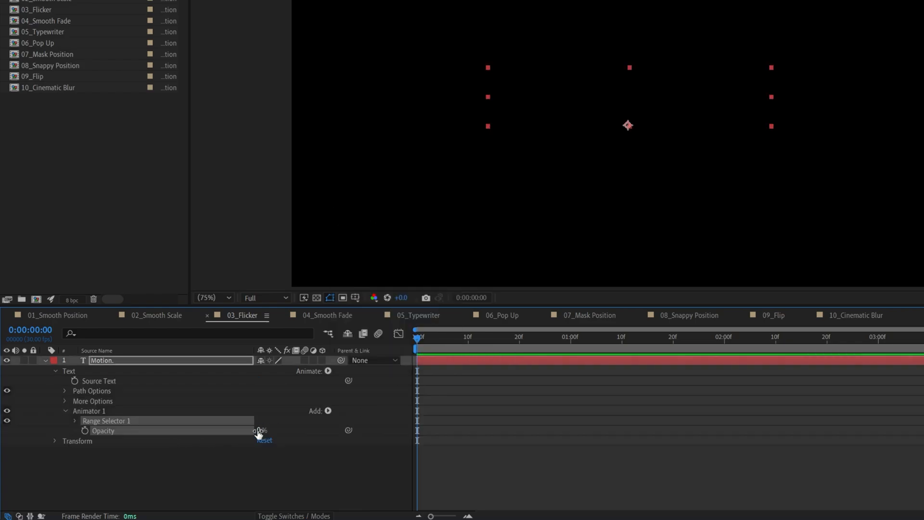
Step: Set the Opacity animator's range selector Smoothness to 0% and turn Randomize Order on
click(74, 422)
click(84, 463)
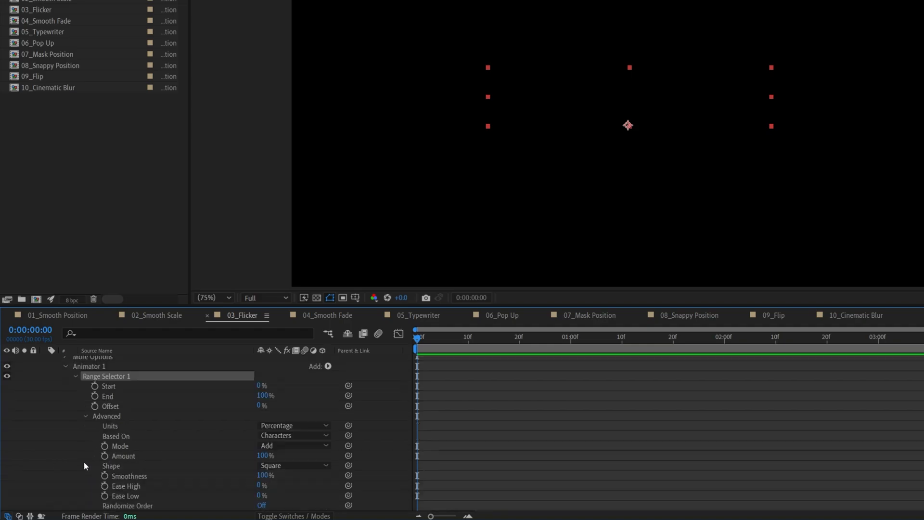
click(164, 477)
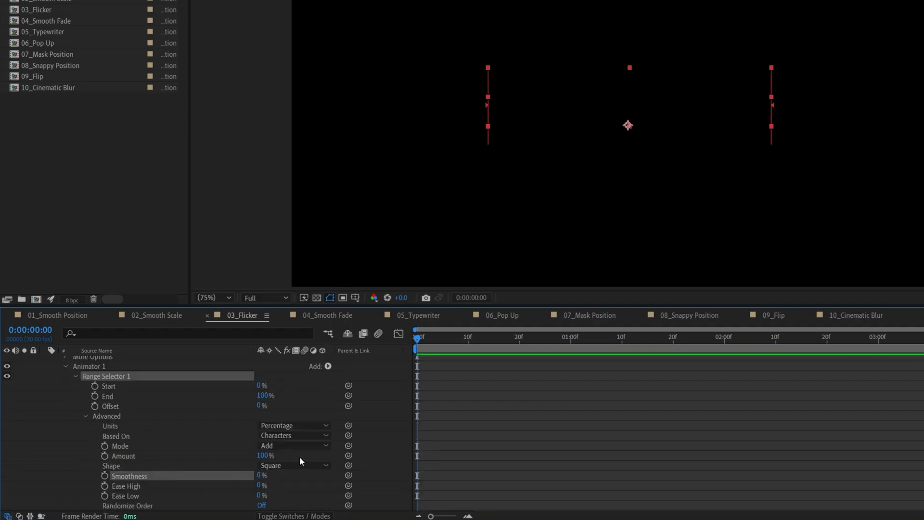
scroll(299, 457, down, 2)
click(260, 486)
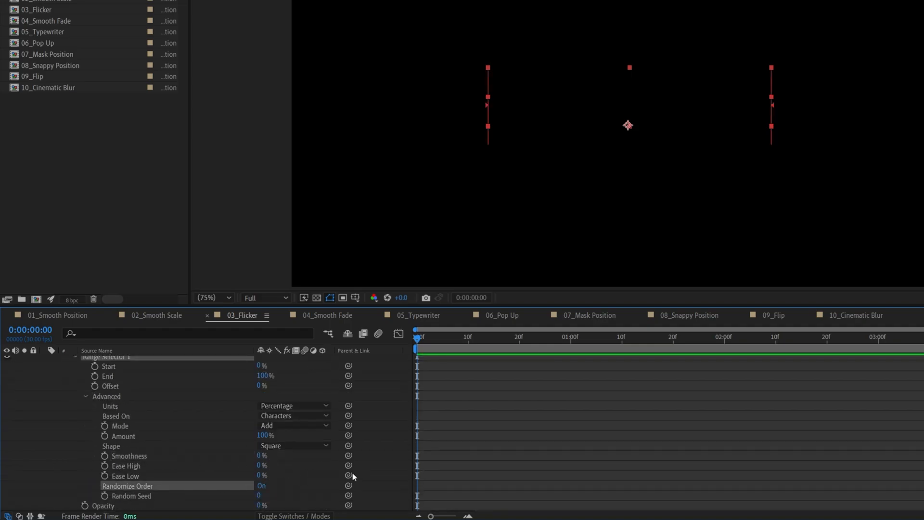
Step: Add keyframes at frame 0 for the range selector's Random Seed and Start, and show only the layer's keyframed properties
click(104, 497)
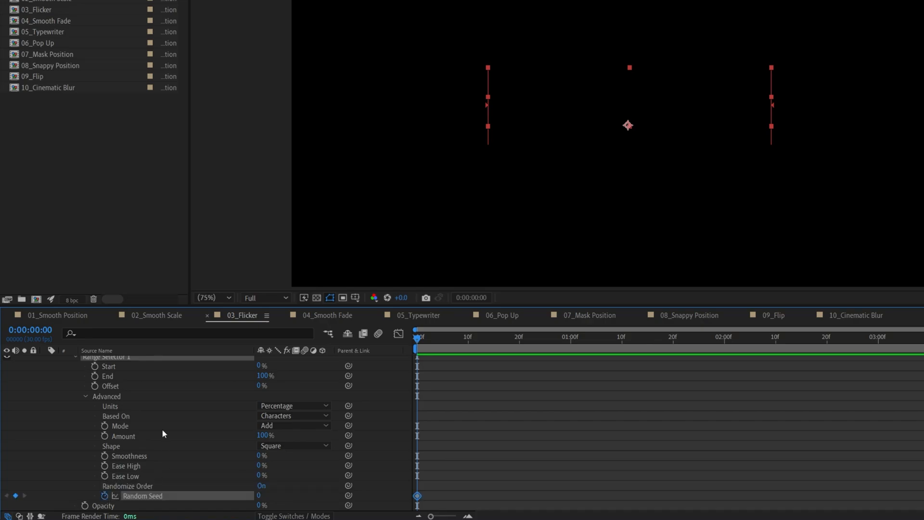
click(94, 367)
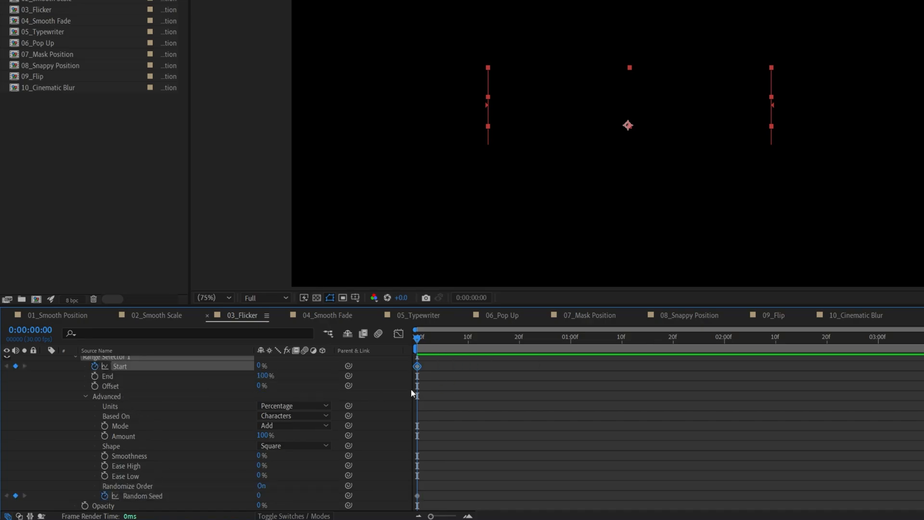
scroll(395, 385, up, 3)
click(239, 359)
key(u)
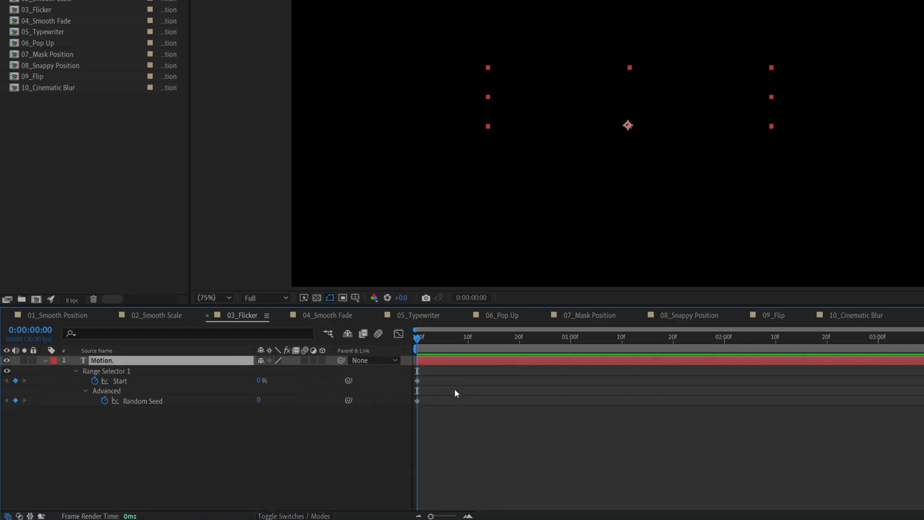
Step: At 1 second, keyframe the range selector's Start at 100% and Random Seed at 50
click(571, 339)
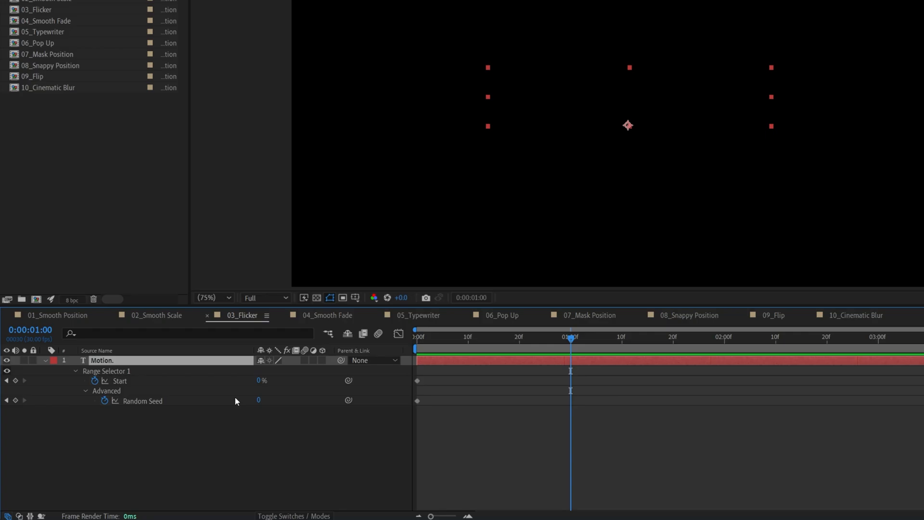
drag(258, 380, 385, 383)
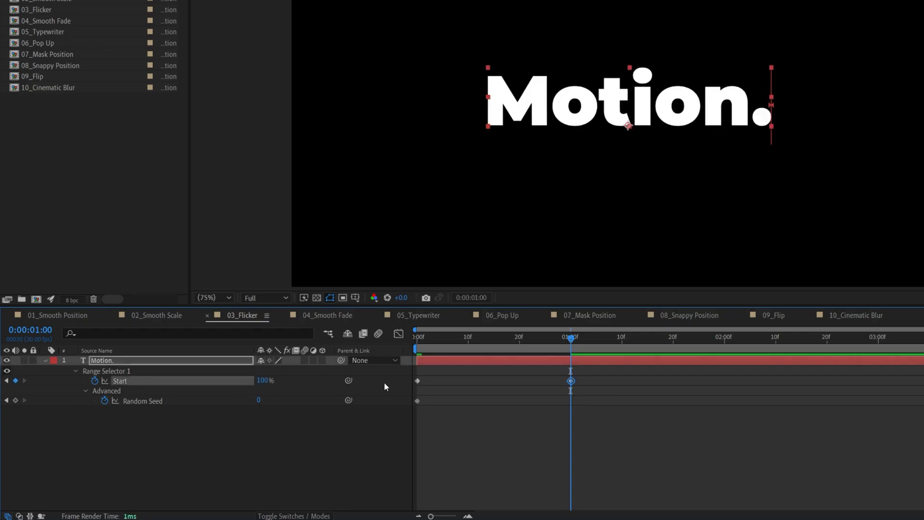
click(258, 401)
text(50)
click(276, 435)
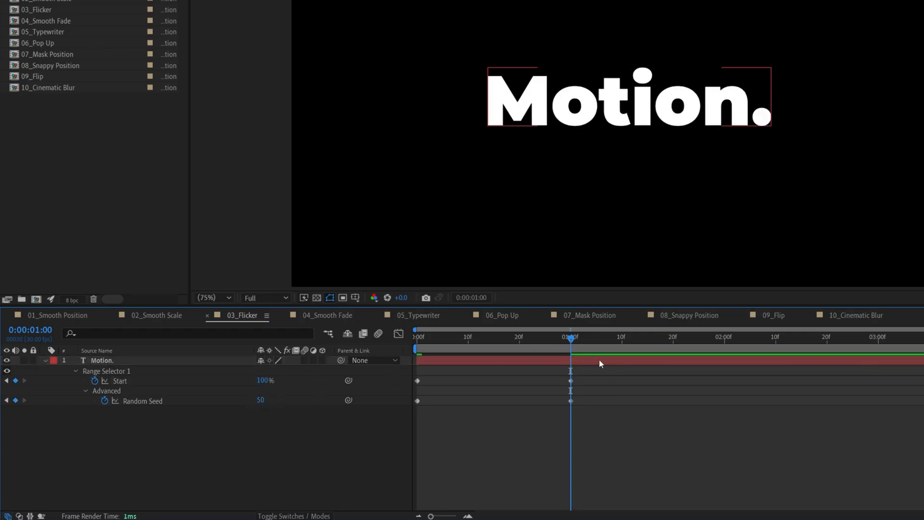
Step: End the 03_Flicker work area shortly after the last keyframes and play back the flicker animation from the start
click(623, 340)
key(n)
drag(595, 339, 417, 339)
key(space)
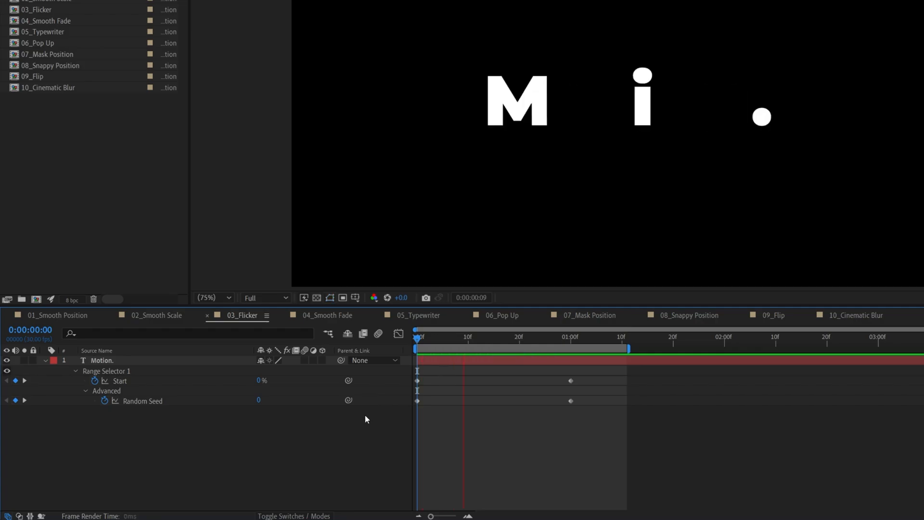
Step: In the 04_Smooth Fade composition, add an Opacity text animator to the Motion. layer and set its Opacity to 0%
click(326, 317)
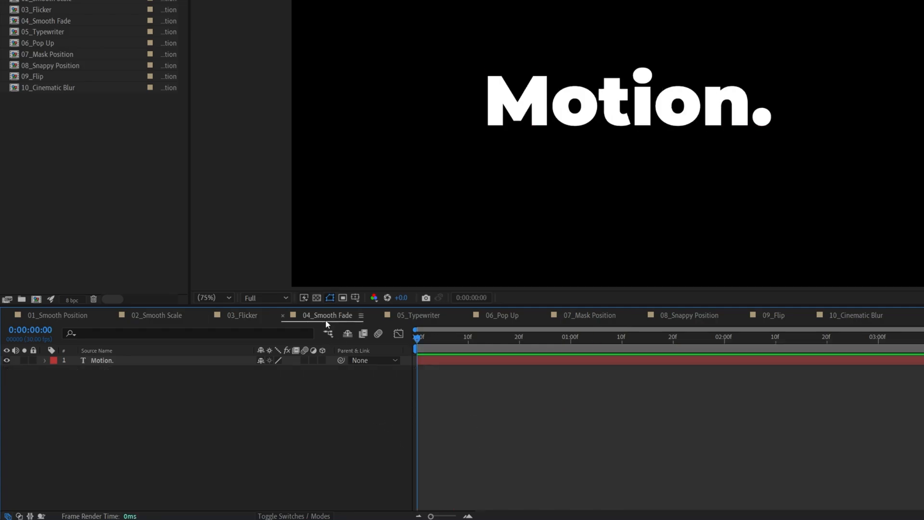
click(44, 361)
click(328, 371)
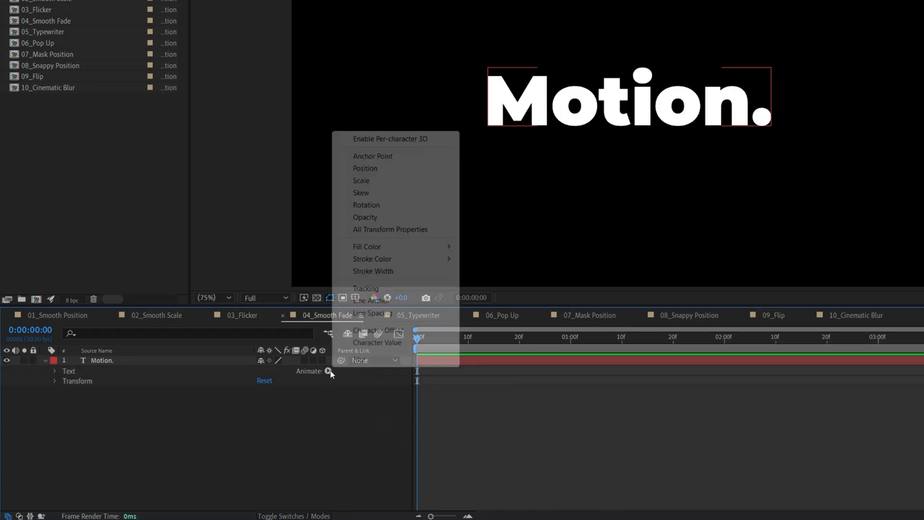
click(364, 217)
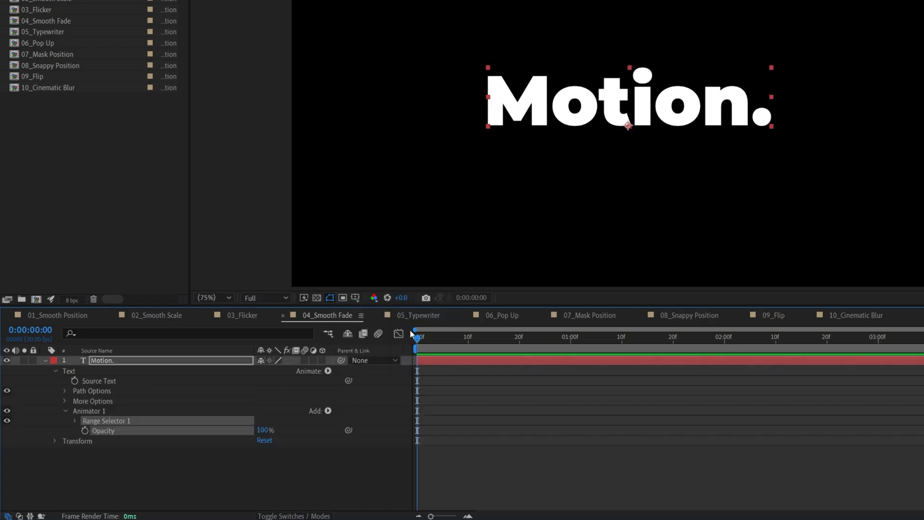
click(265, 431)
text(0)
key(Return)
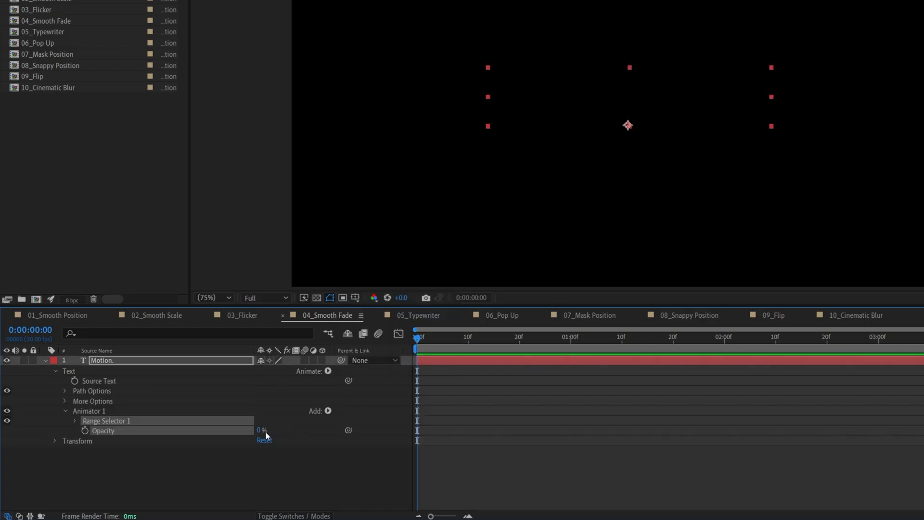
Step: Keyframe the fade animator's range selector Offset from -100% at frame 0 to 100% at 1 second
click(75, 421)
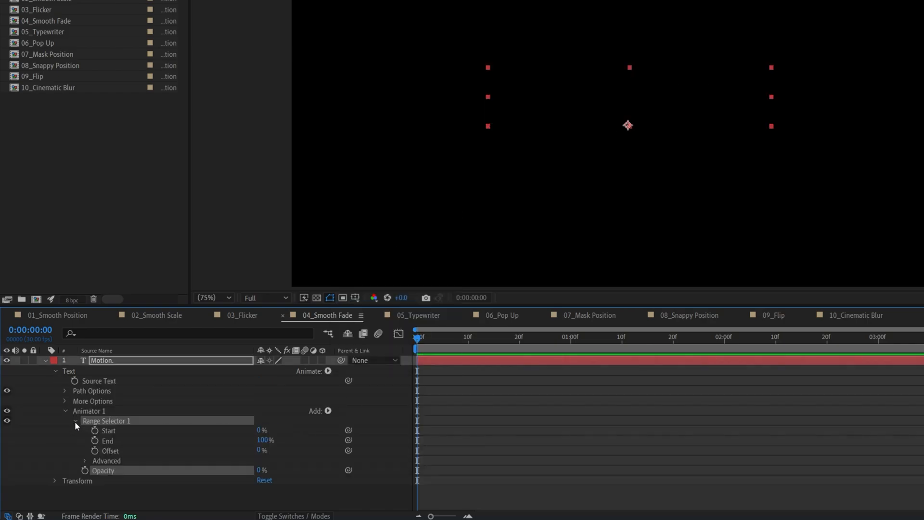
click(95, 450)
drag(259, 454, 207, 454)
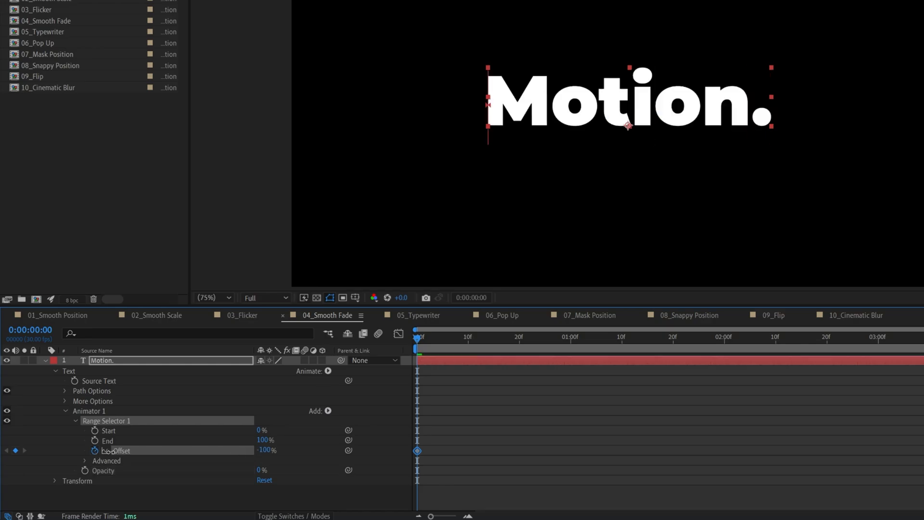
click(571, 342)
drag(264, 450, 487, 433)
Step: Set the fade selector's Shape to Ramp Up with Ease High and Ease Low at 25%, and play back the fade
click(85, 461)
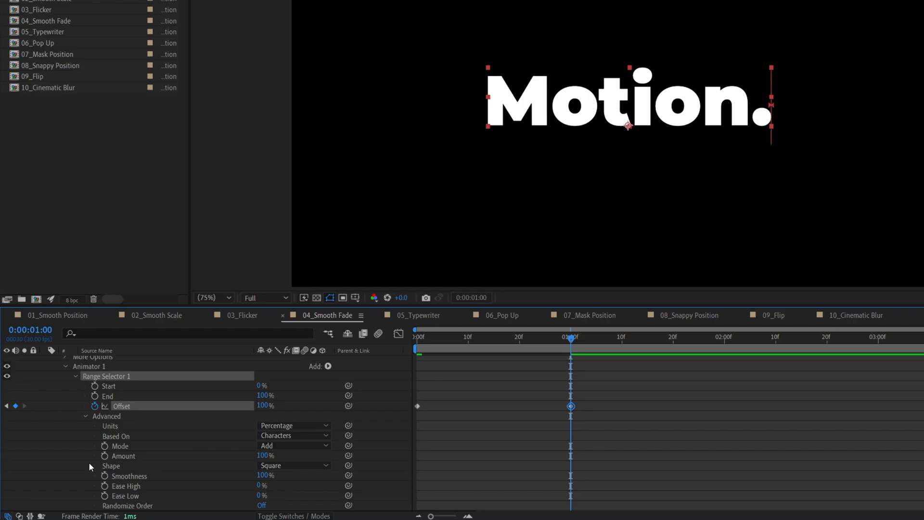
click(282, 466)
click(292, 405)
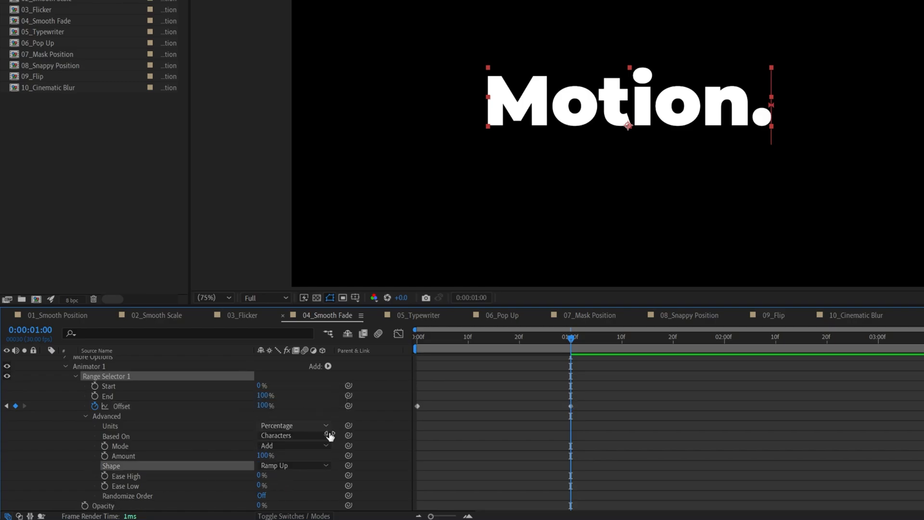
click(260, 476)
text(25)
click(260, 486)
text(25)
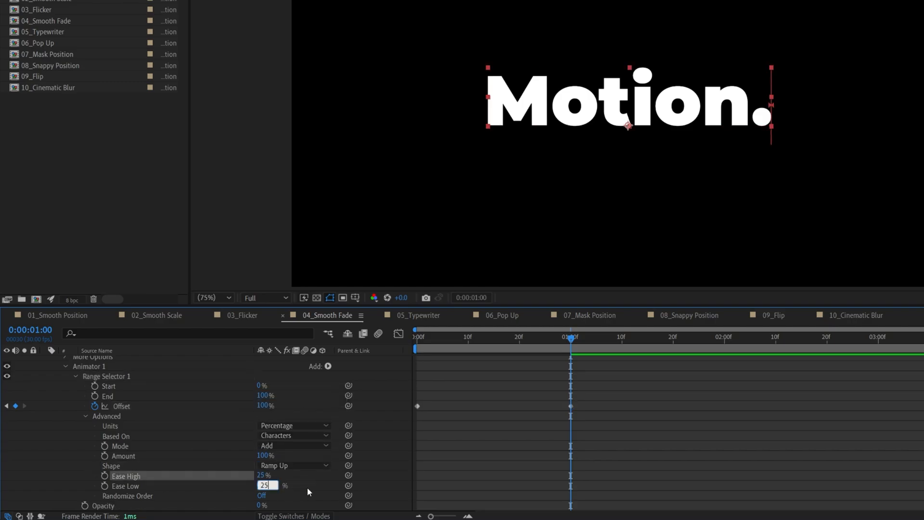
click(307, 488)
click(580, 413)
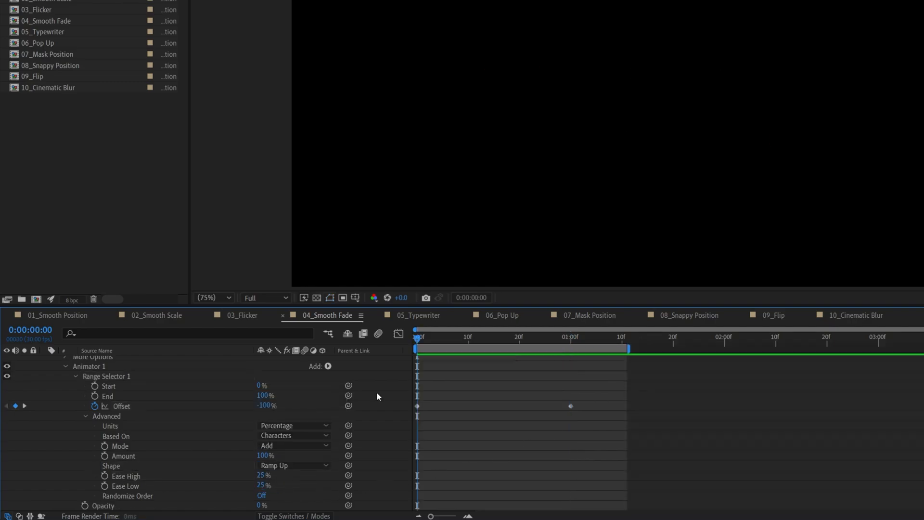
key(space)
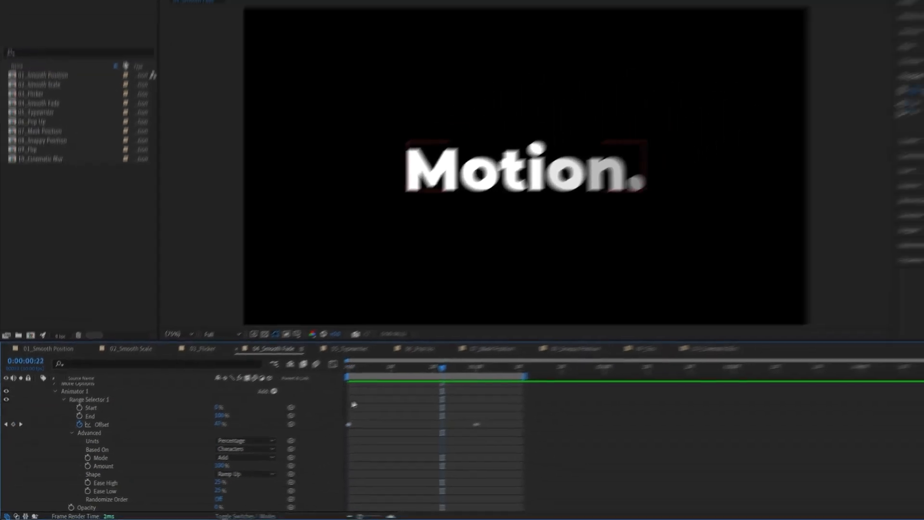
Step: In the 05_Typewriter composition, find the Typewriter animation preset and apply it to the Motion. layer
click(333, 360)
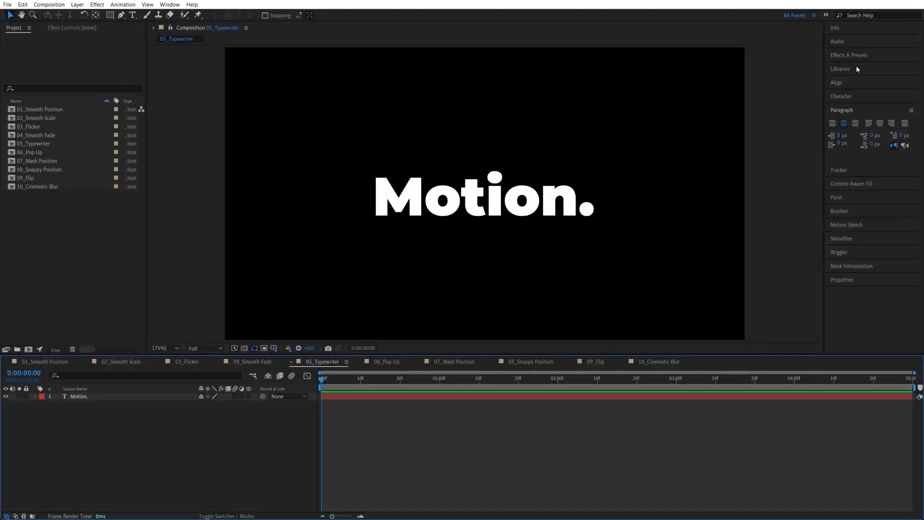
click(849, 55)
text(type)
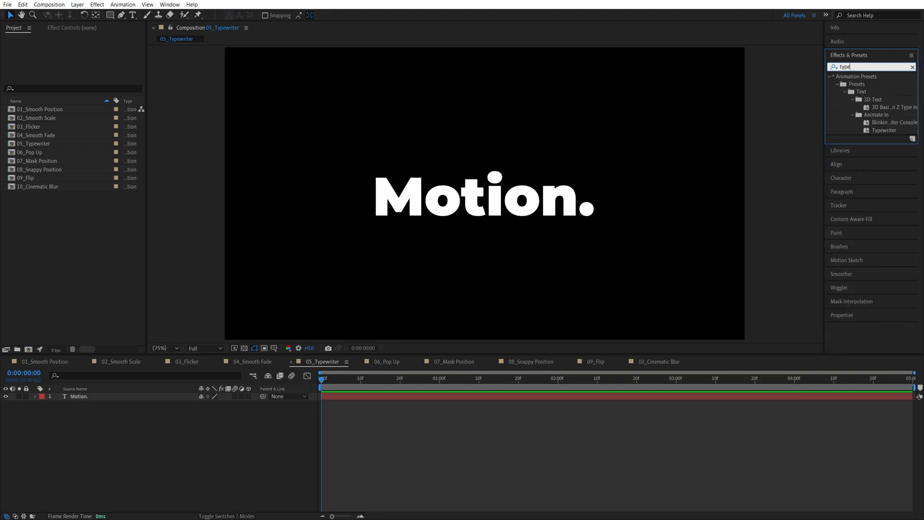
text(wr)
drag(884, 115, 83, 399)
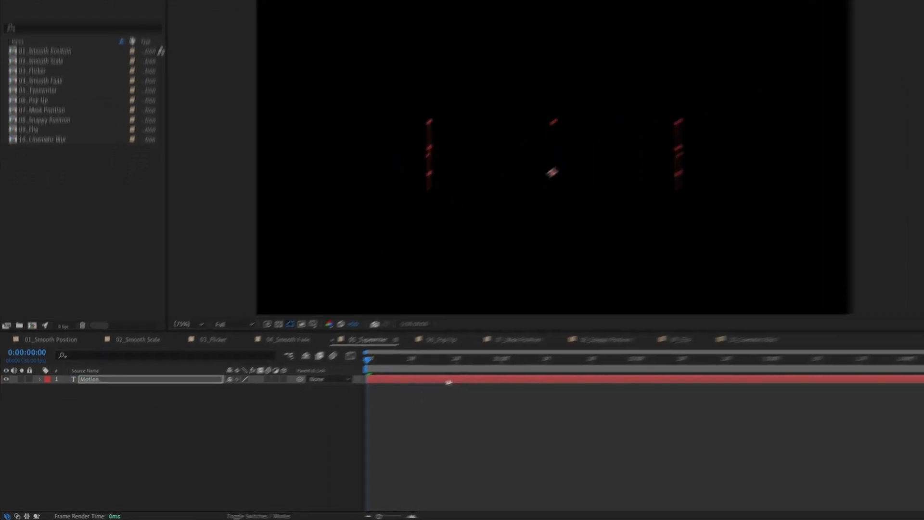
Step: Show the typewriter keyframes, move the last range selector Start keyframe to 1 second, and play back the animation
key(u)
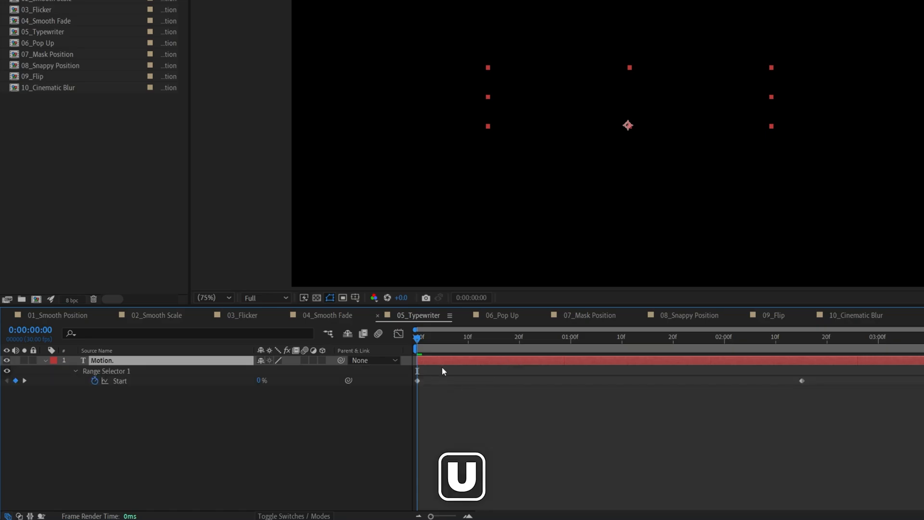
click(442, 370)
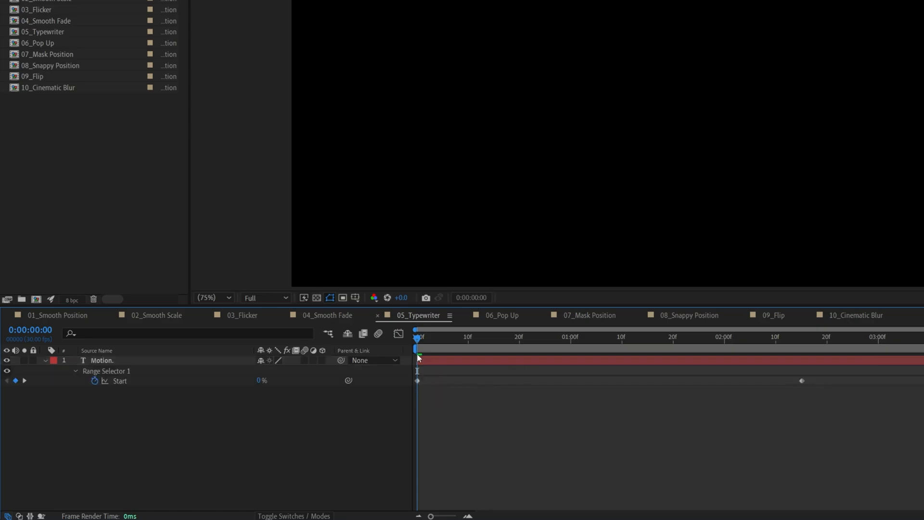
drag(525, 340, 571, 341)
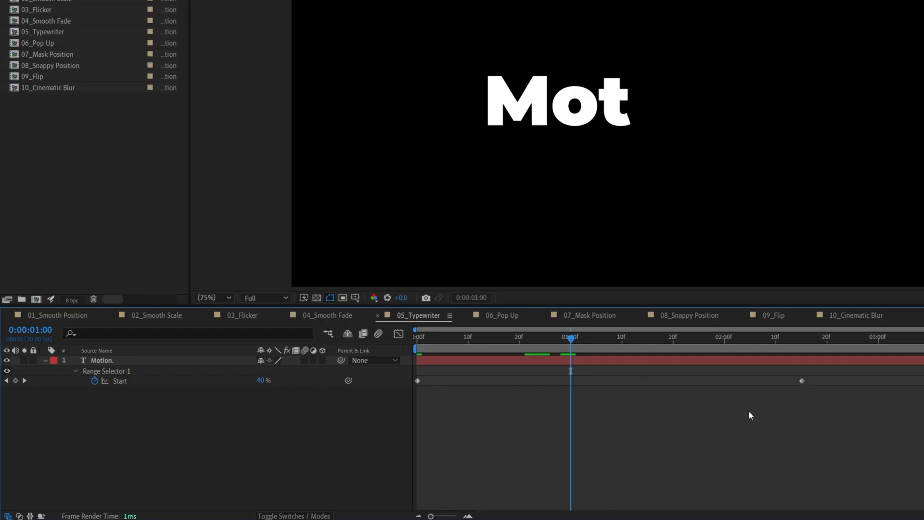
drag(803, 381, 573, 392)
key(space)
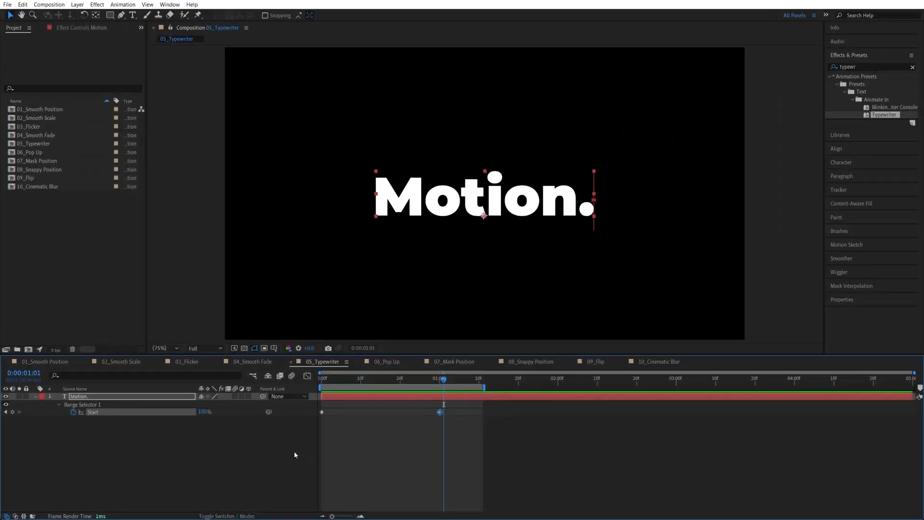
Step: In the 06_Pop Up composition, center the Motion. layer's anchor point on its text
click(387, 362)
click(135, 399)
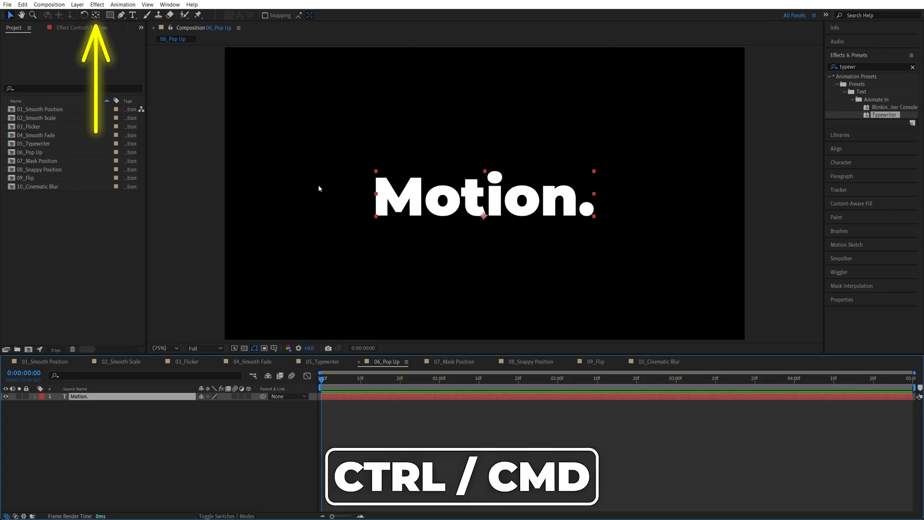
ctrl+double_click(96, 15)
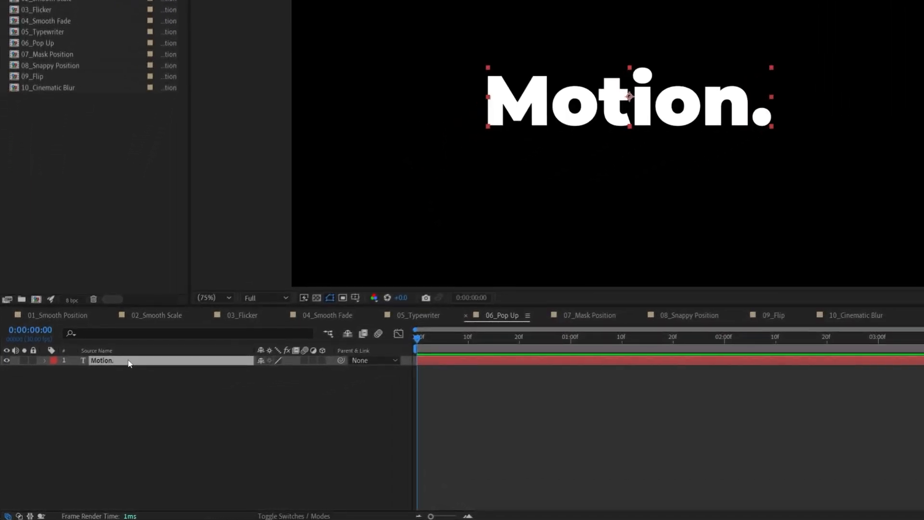
Step: Keyframe the Motion. layer's Scale at 0% on frame 0 of 06_Pop Up
key(s)
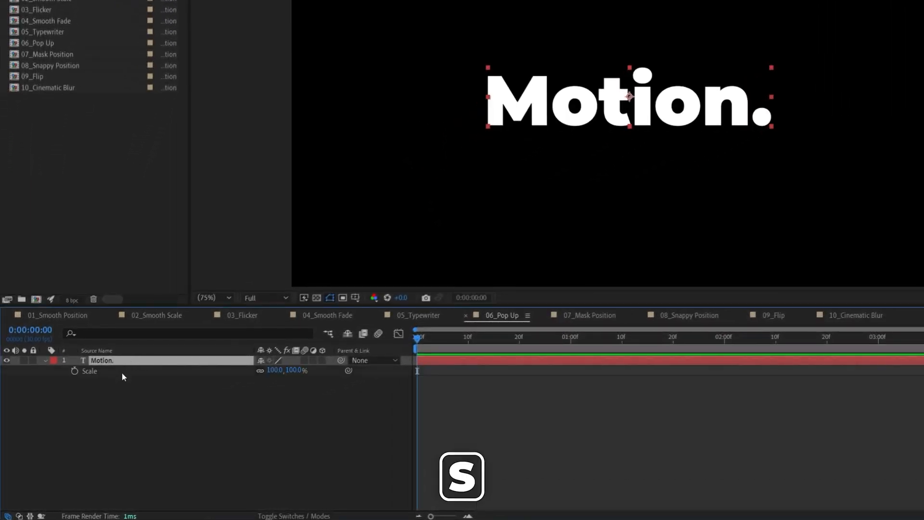
click(74, 371)
click(274, 370)
text(0)
key(Return)
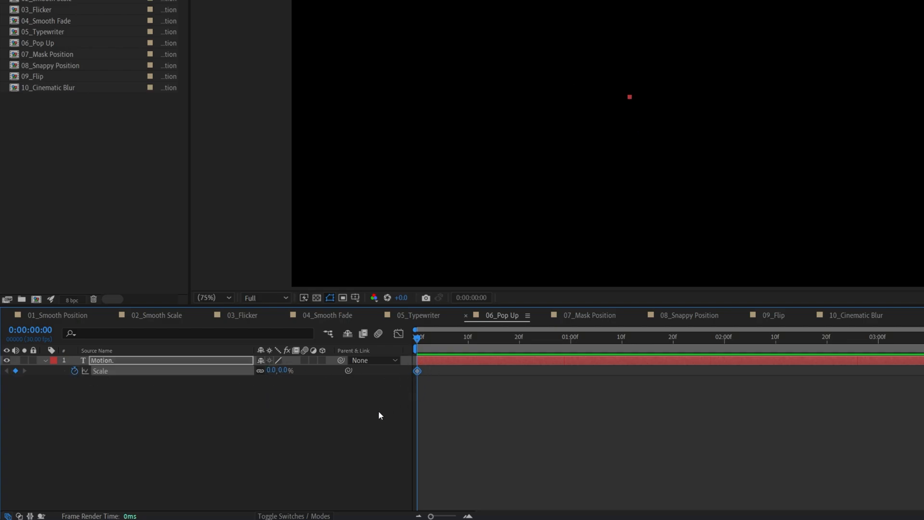
Step: Advance to frame 4 and set the Motion. layer's Scale to 125%
key(ctrl+Right)
key(ctrl+Right)
key(ctrl+Right)
key(ctrl+Right)
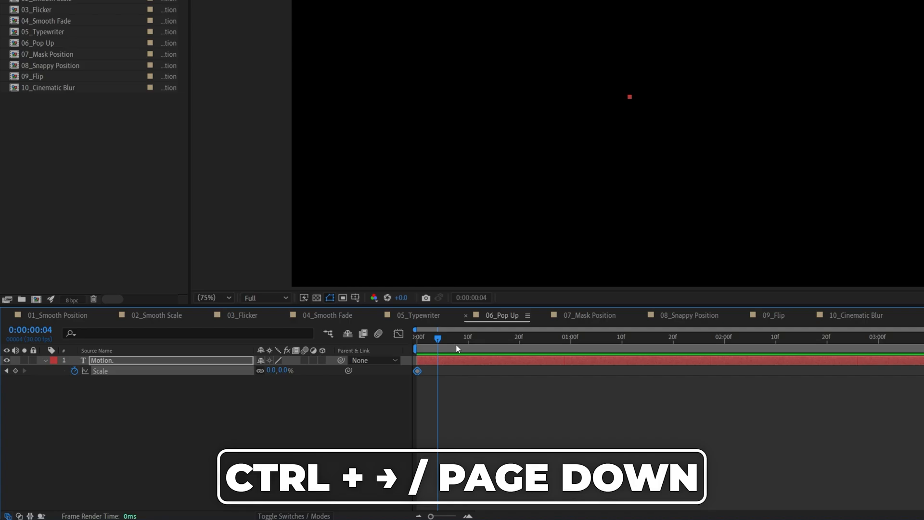
click(274, 370)
text(125)
key(Return)
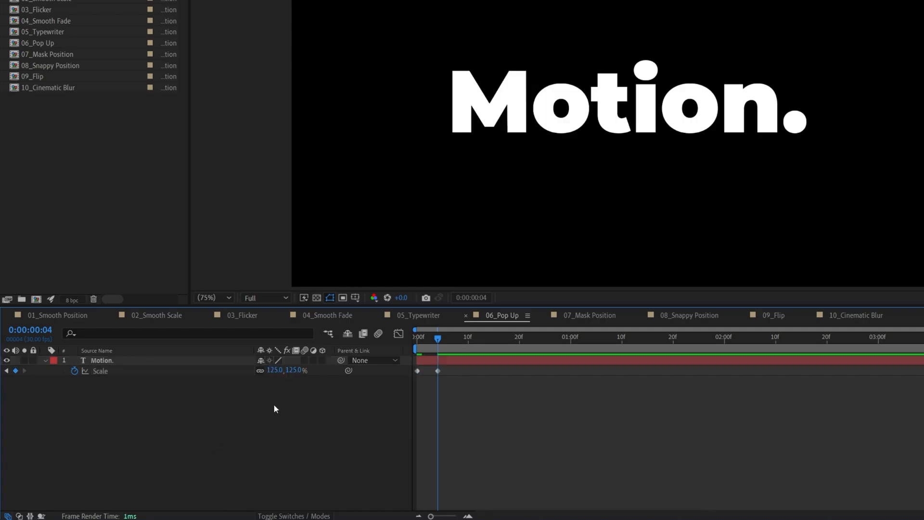
Step: Advance to frame 8 of 06_Pop Up and set the Motion. layer's Scale to 100%
key(ctrl+Right)
key(ctrl+Right)
key(ctrl+Right)
key(ctrl+Right)
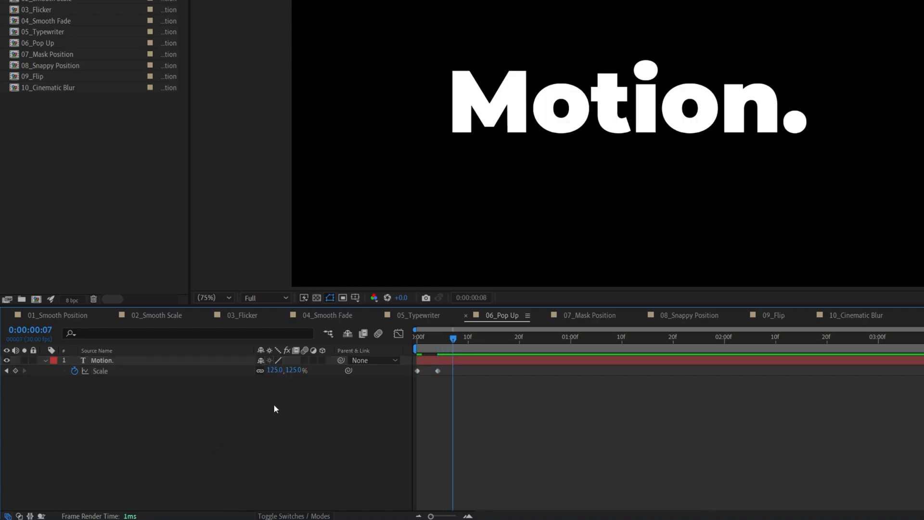
click(275, 371)
text(100)
key(Return)
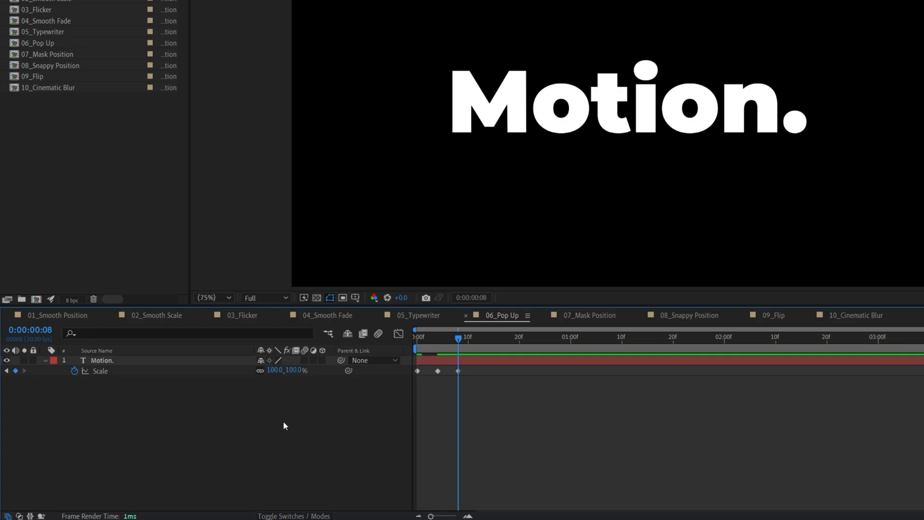
Step: Enable motion blur for the Motion. layer and the 06_Pop Up composition, and play back the animation
click(305, 360)
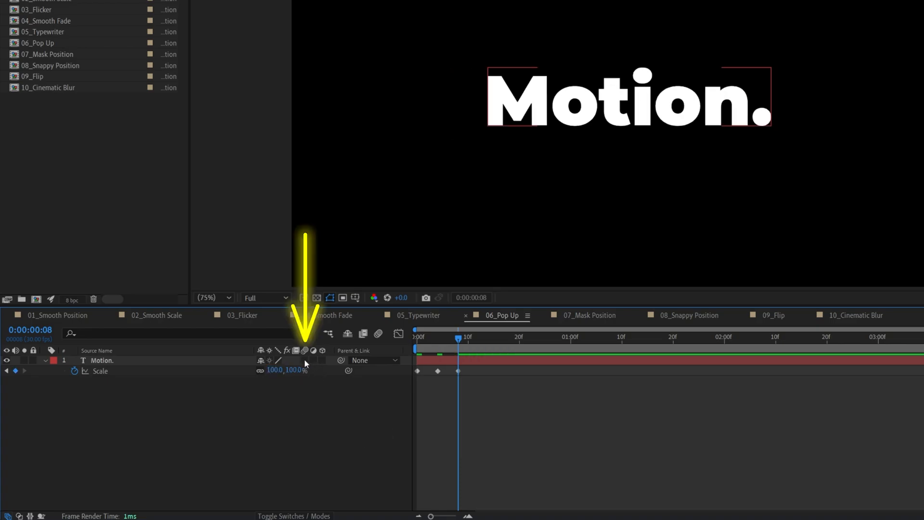
click(379, 333)
key(space)
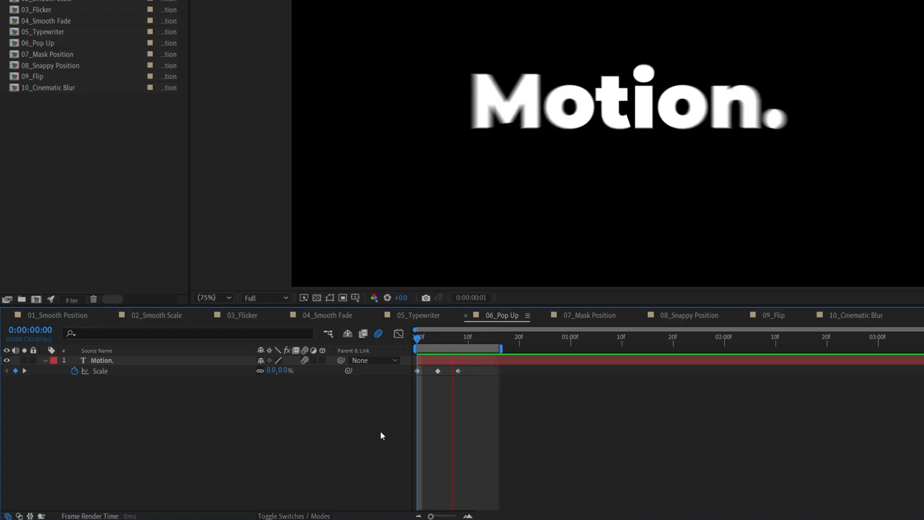
key(space)
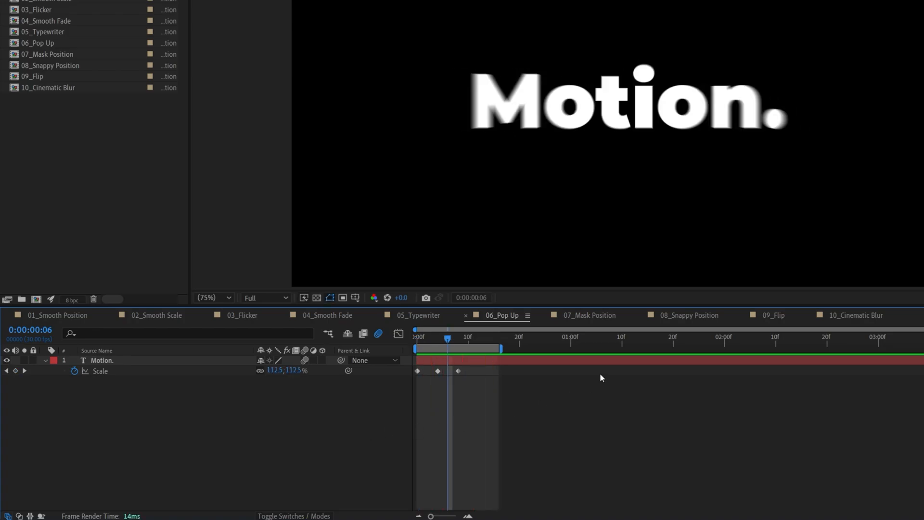
Step: In the 07_Mask Position composition, add a Position text animator to the Motion. layer
click(588, 318)
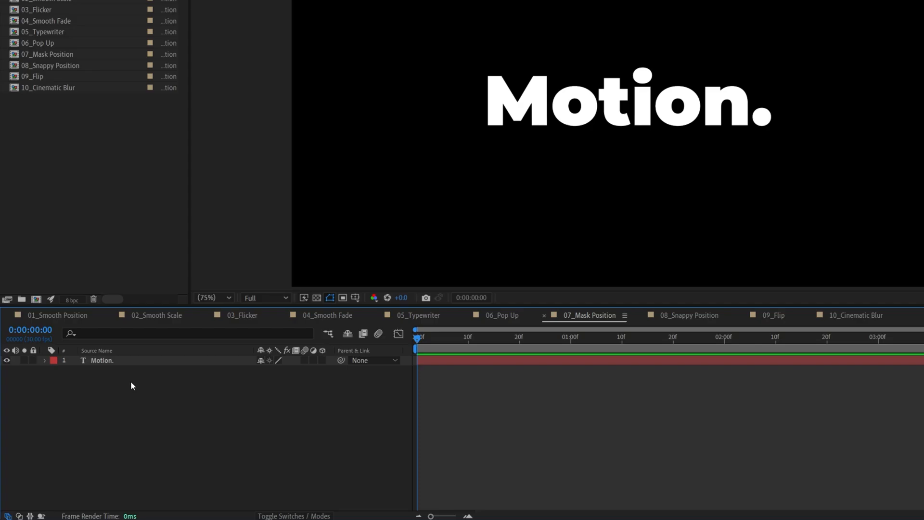
click(111, 361)
click(45, 361)
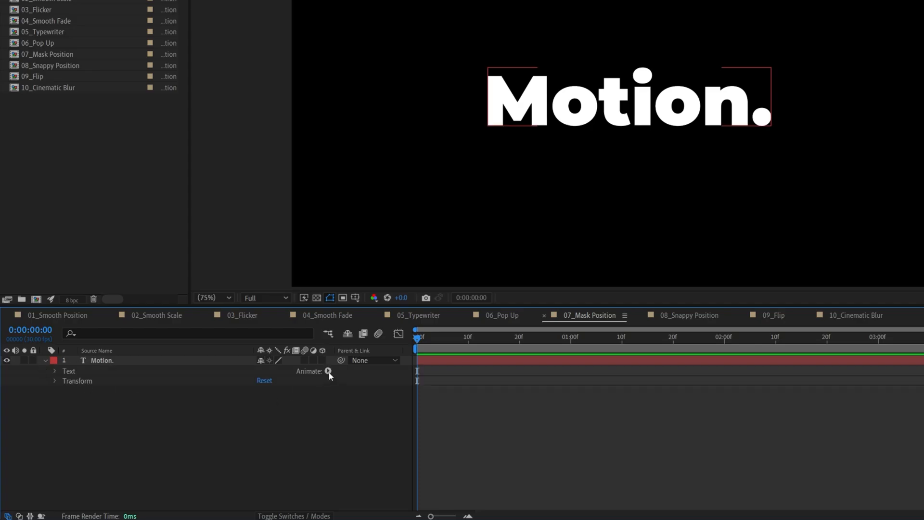
click(329, 372)
click(363, 167)
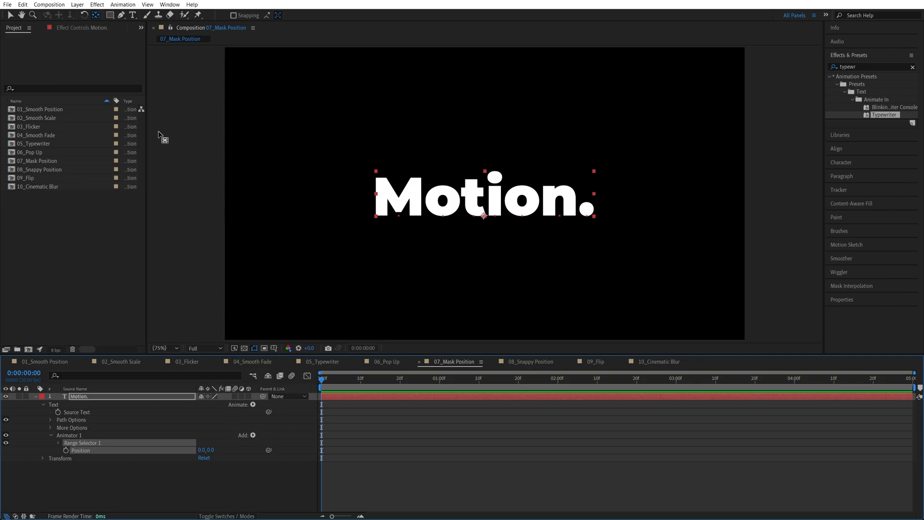
Step: Draw a rectangular mask on the Motion. layer spanning the full frame width, from the frame's upper edge to just below the text's baseline
click(111, 16)
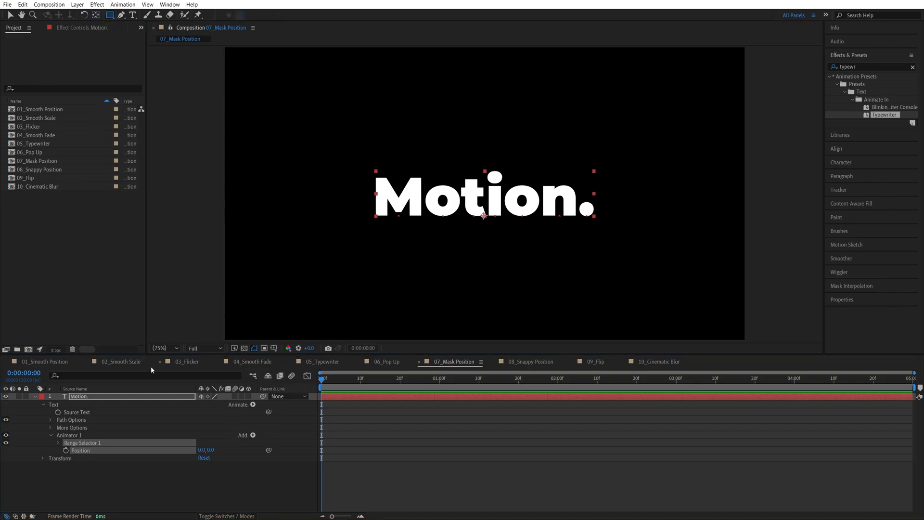
click(88, 397)
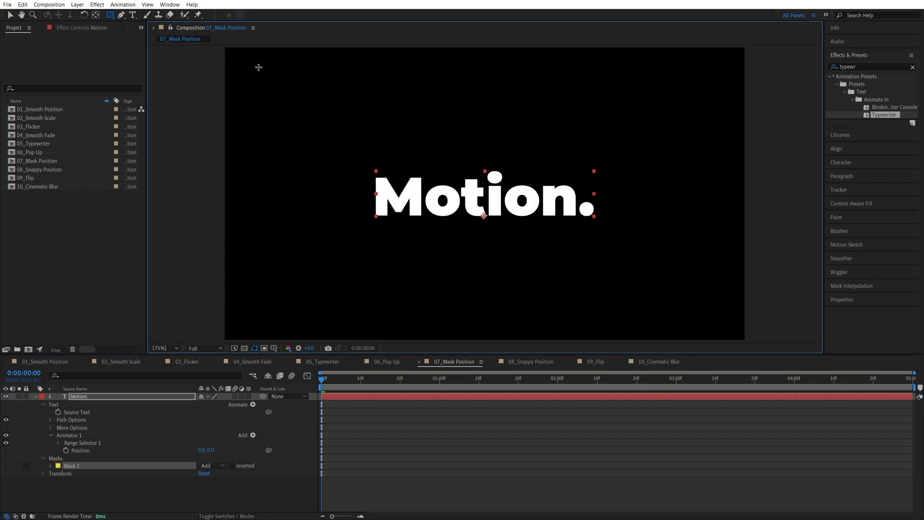
drag(220, 47, 776, 218)
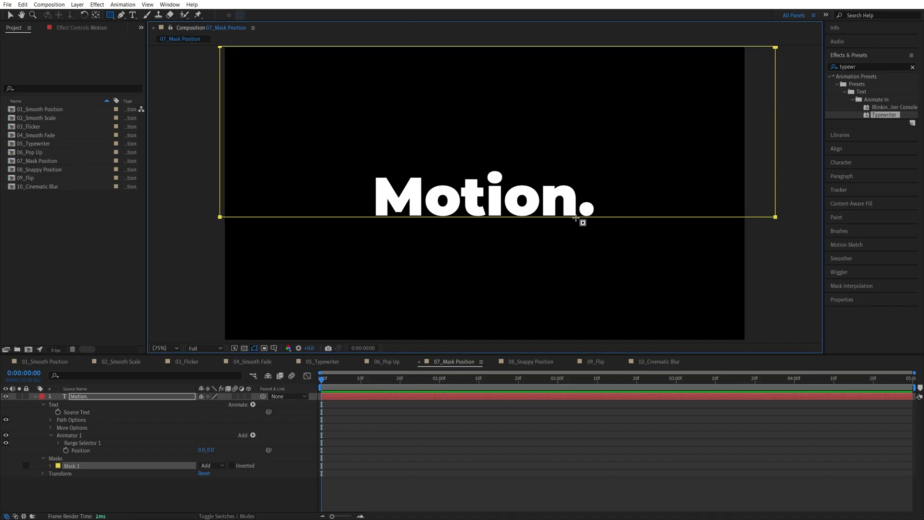
scroll(501, 218, up, 2)
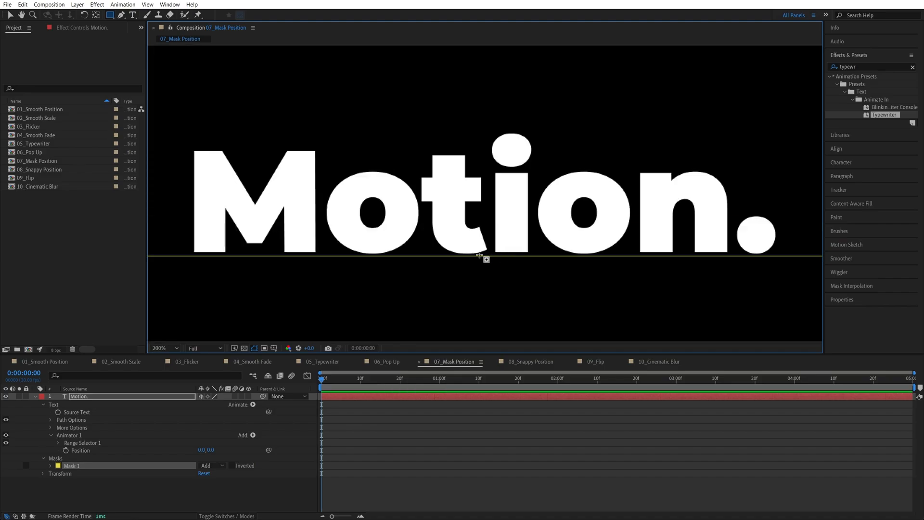
scroll(481, 256, down, 2)
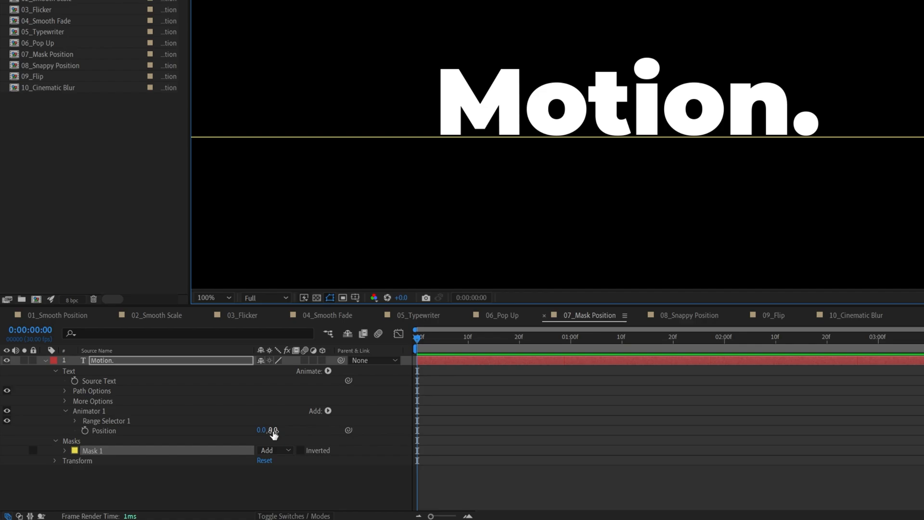
Step: Keyframe Animator 1's Position from 0, 169.9 at frame 0 to 0, 0 at 1 second
drag(273, 430, 743, 377)
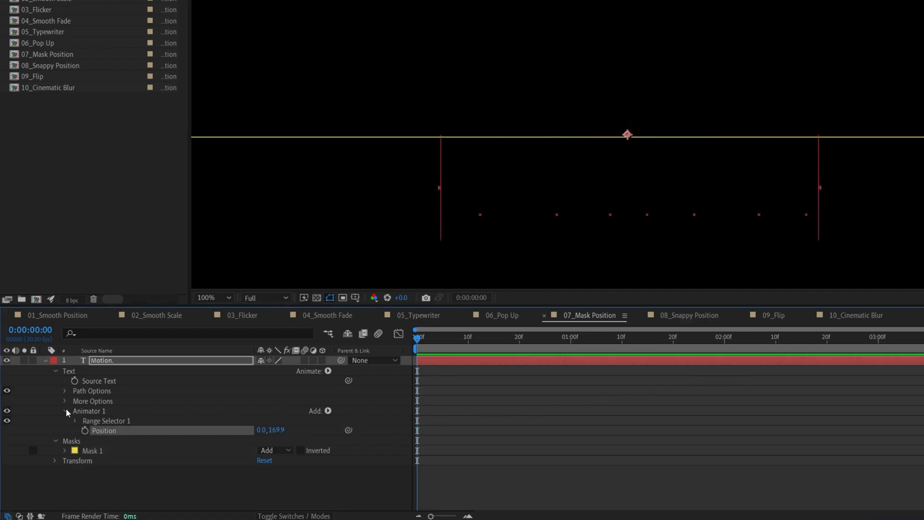
click(85, 430)
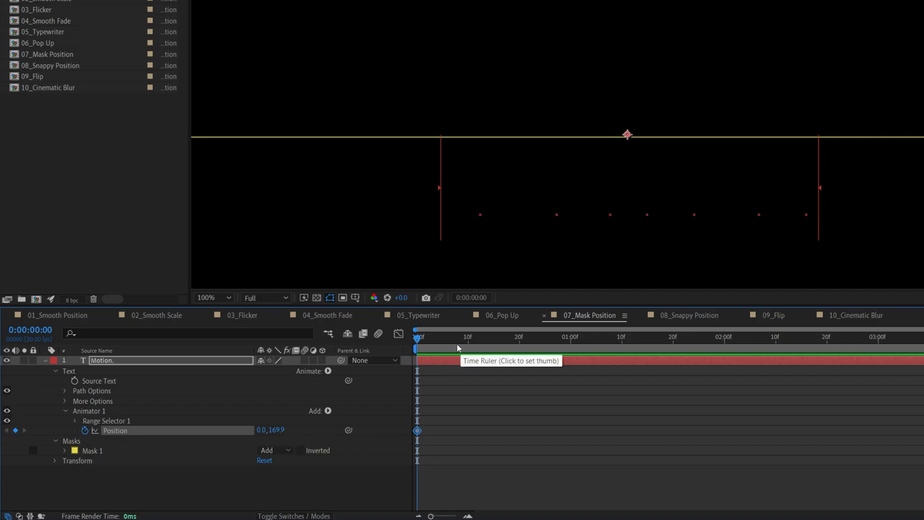
drag(458, 353, 572, 353)
click(283, 429)
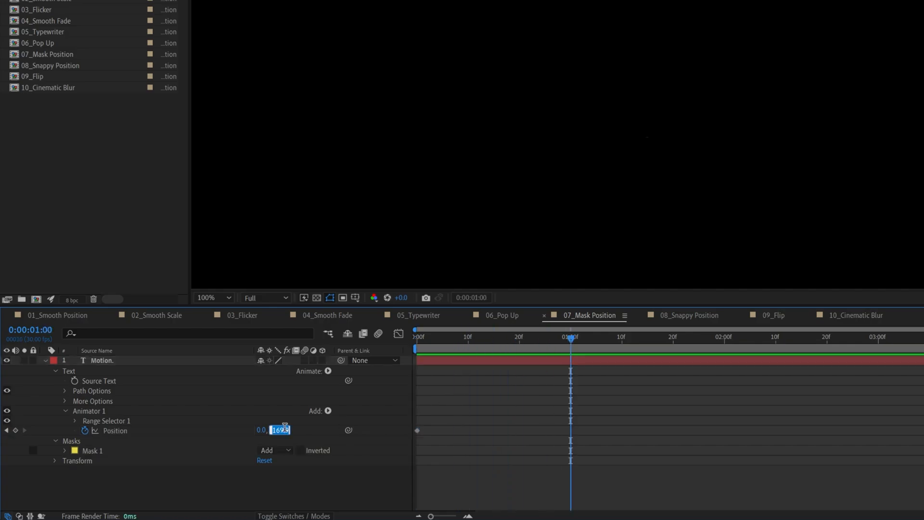
text(0)
key(Return)
Step: Apply Easy Ease to both Position keyframes in 07_Mask Position
drag(613, 396, 409, 463)
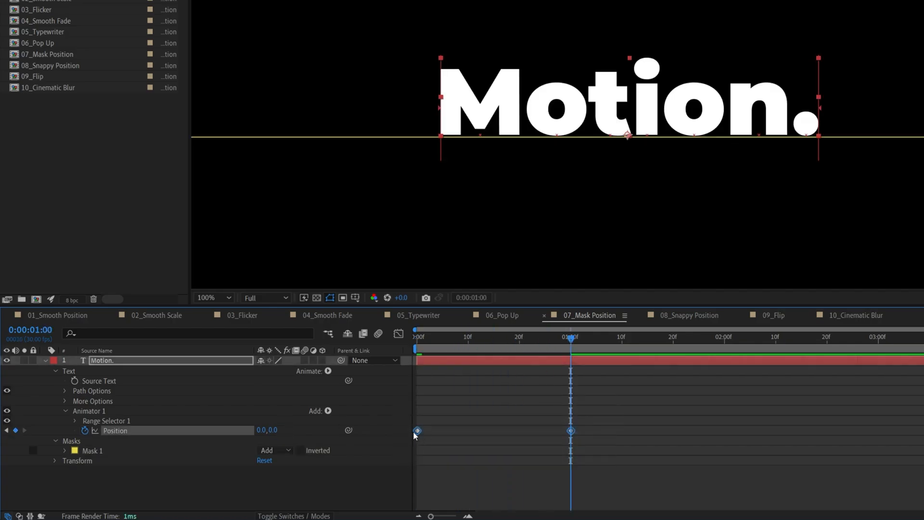
right_click(417, 430)
mouse_move(439, 424)
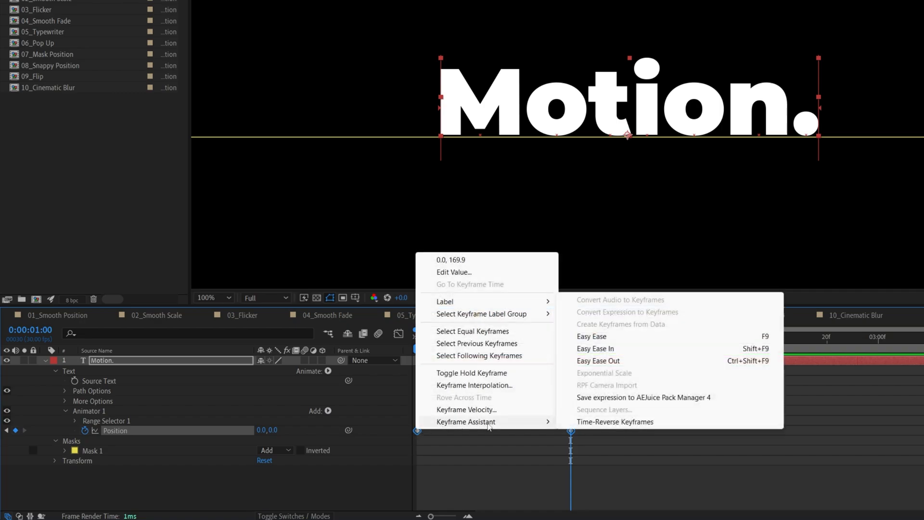
click(650, 337)
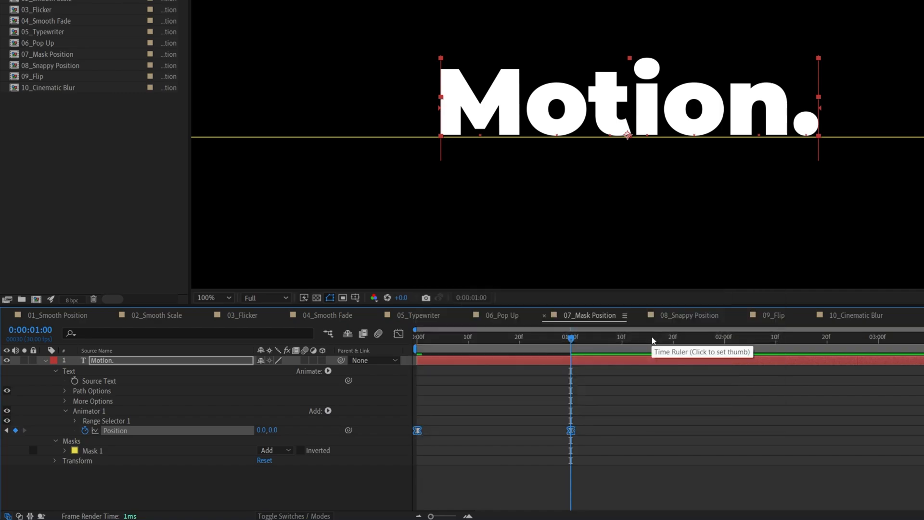
Step: Reshape the Position speed graph to peak early and slow down gradually towards the 1-second keyframe
click(399, 333)
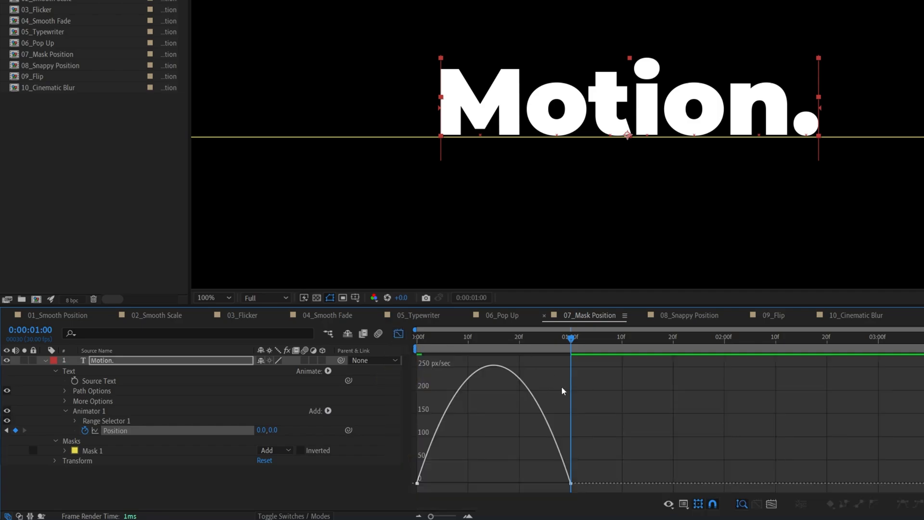
right_click(600, 401)
click(669, 299)
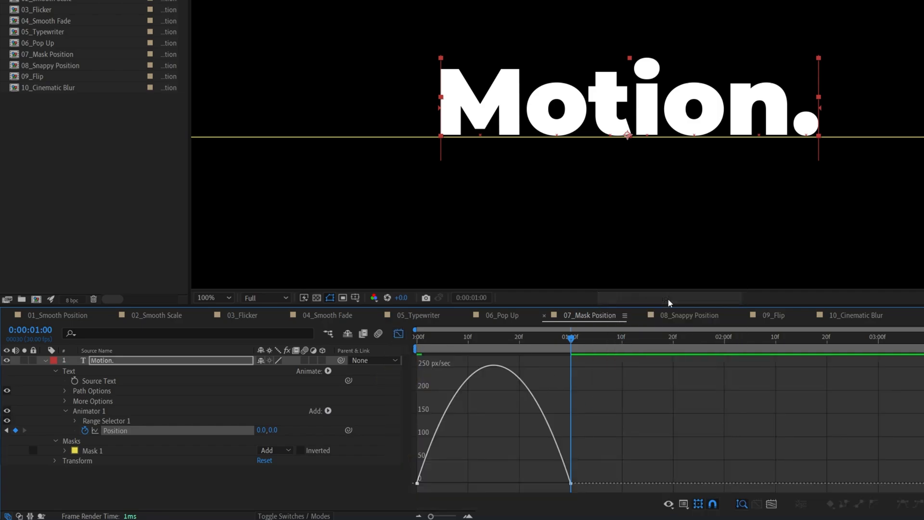
drag(586, 475, 494, 483)
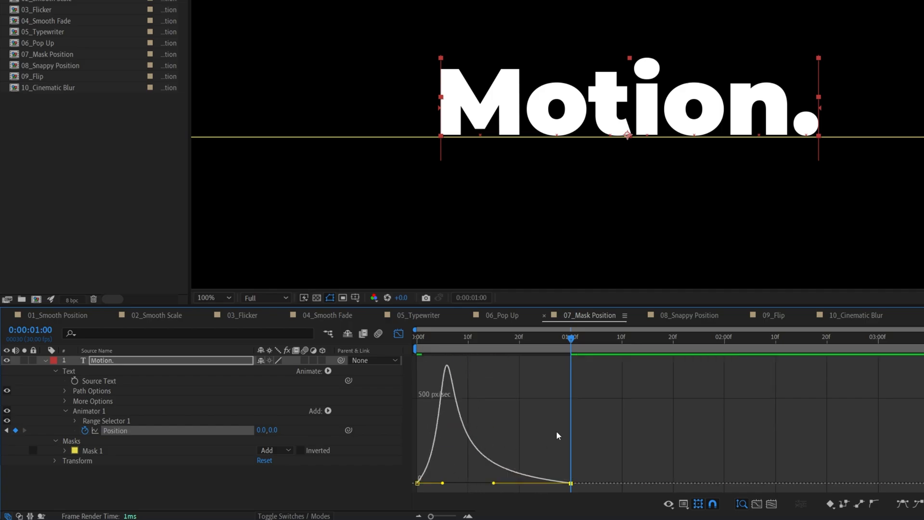
click(399, 333)
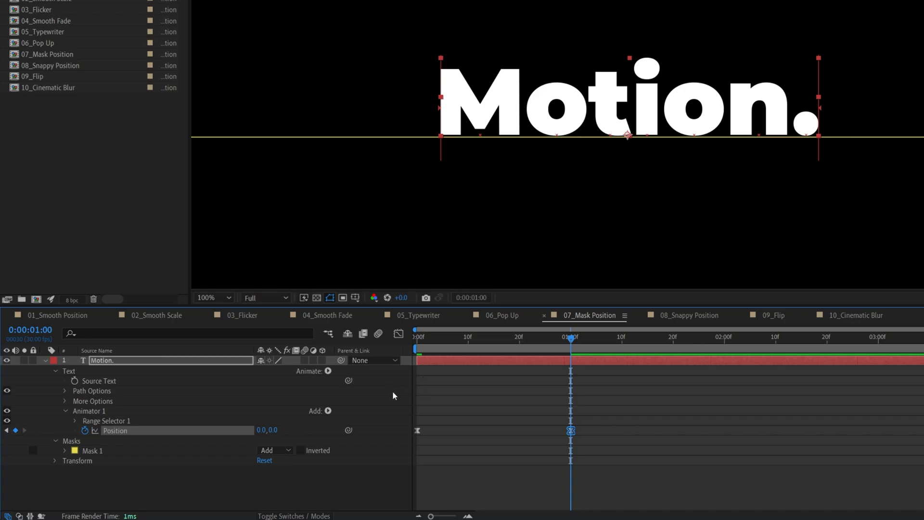
Step: Enable motion blur for the Motion. layer in 07_Mask Position and play back the masked reveal
click(304, 360)
key(space)
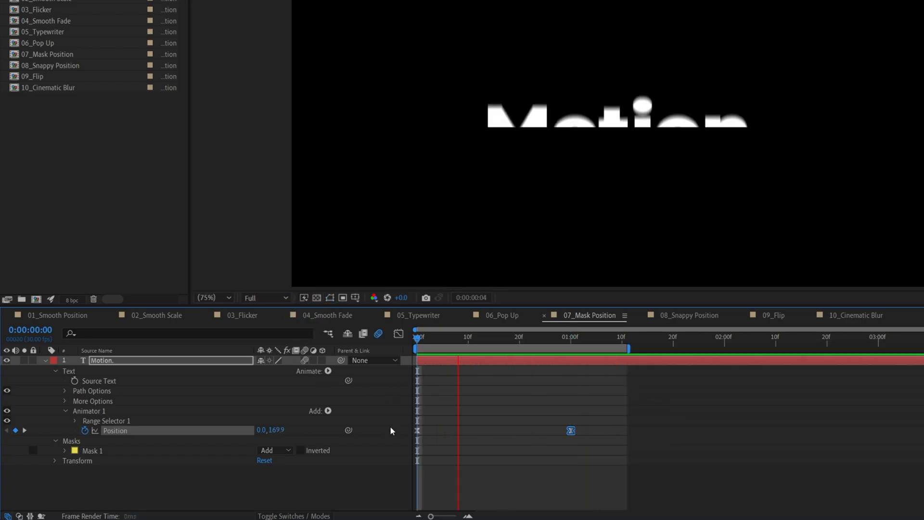
key(space)
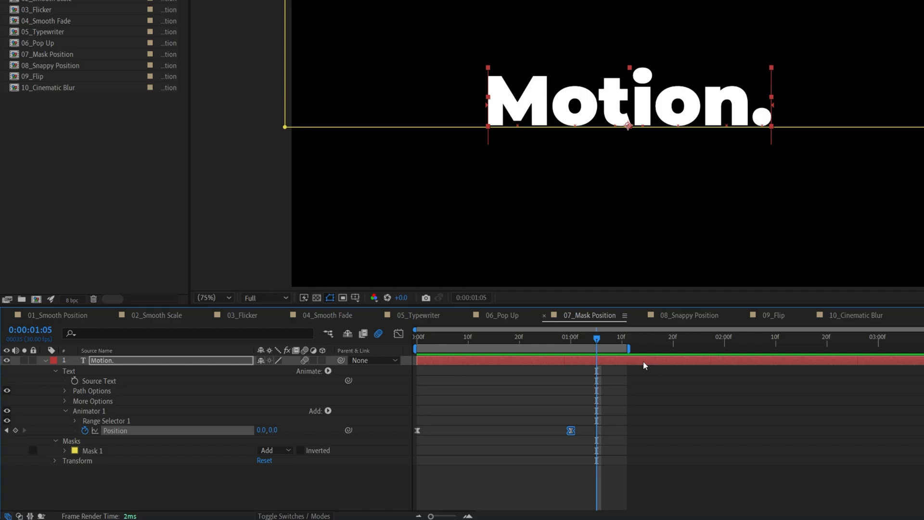
Step: In the 08_Snappy Position composition, add a Position text animator to the Motion. layer
click(694, 317)
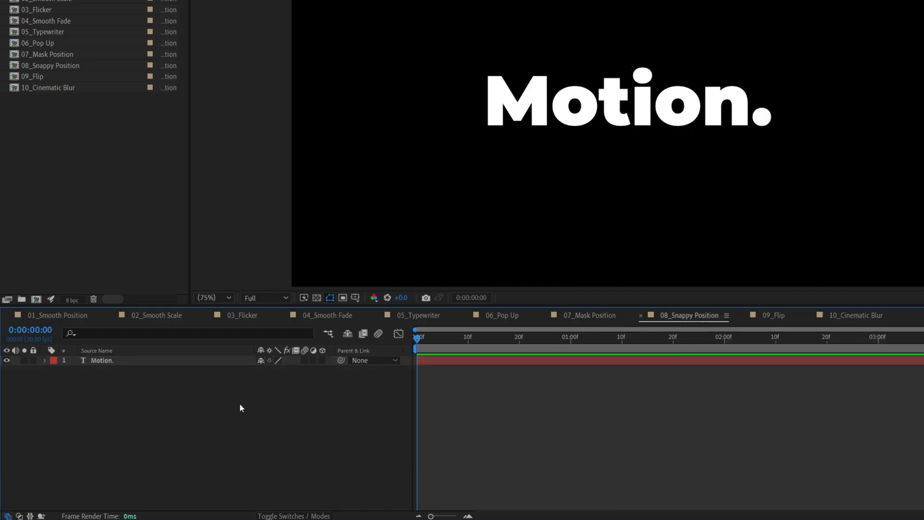
click(45, 361)
click(328, 370)
click(385, 175)
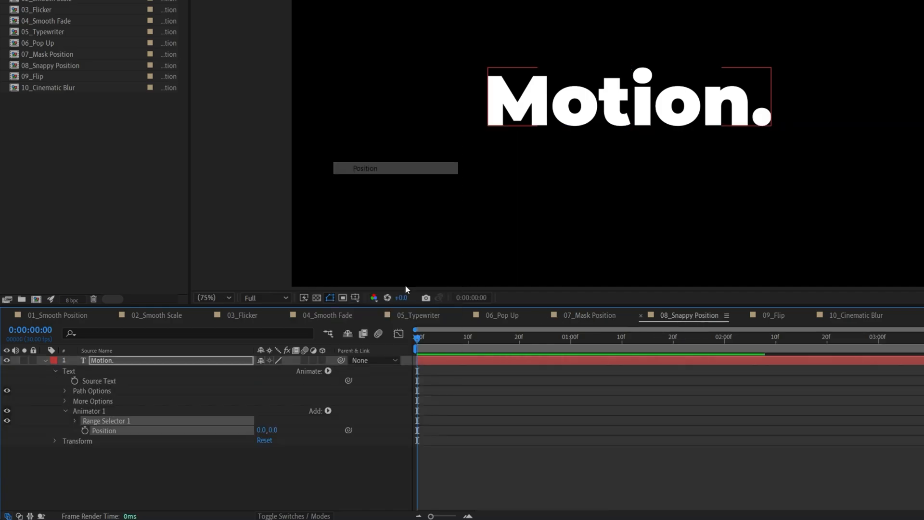
Step: Add the Opacity and Tracking properties to Animator 1 in 08_Snappy Position
click(328, 410)
mouse_move(365, 414)
click(433, 272)
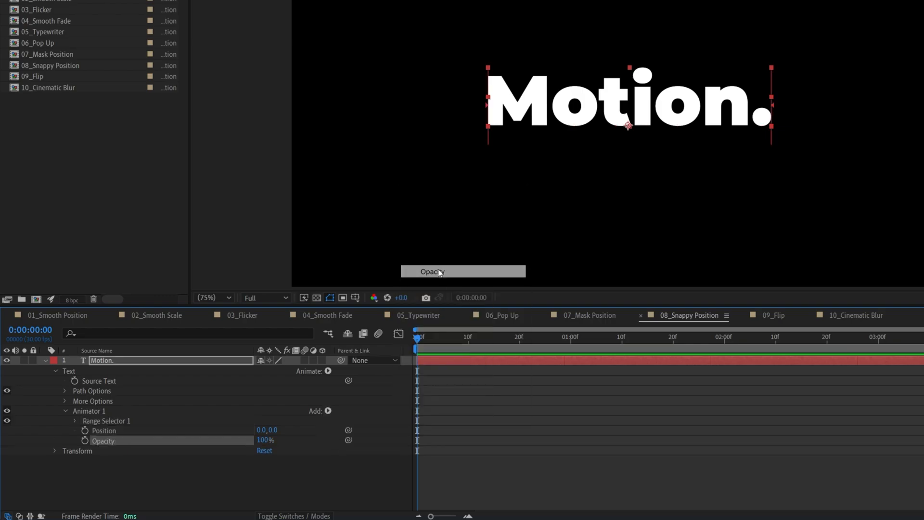
click(329, 413)
mouse_move(330, 417)
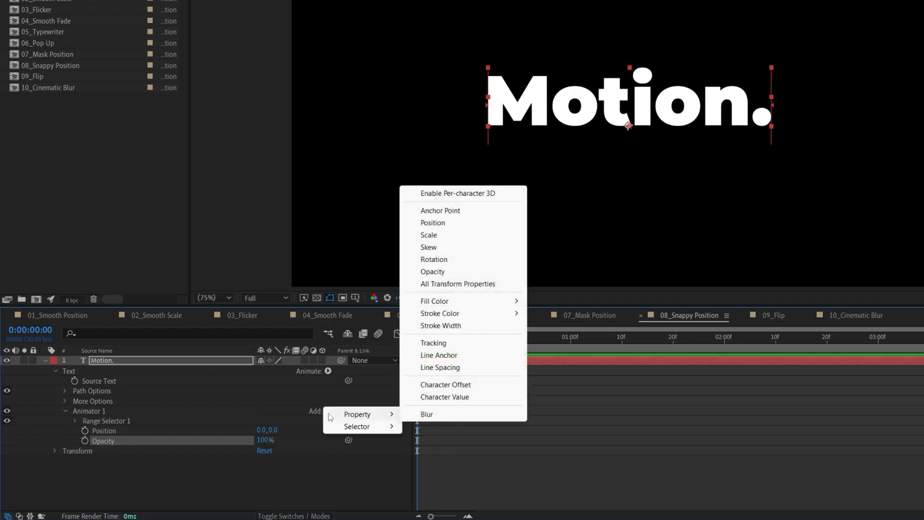
click(443, 345)
Step: Set Animator 1's Position to 0, 100, Tracking Amount to -110 and Opacity to 0%
click(274, 430)
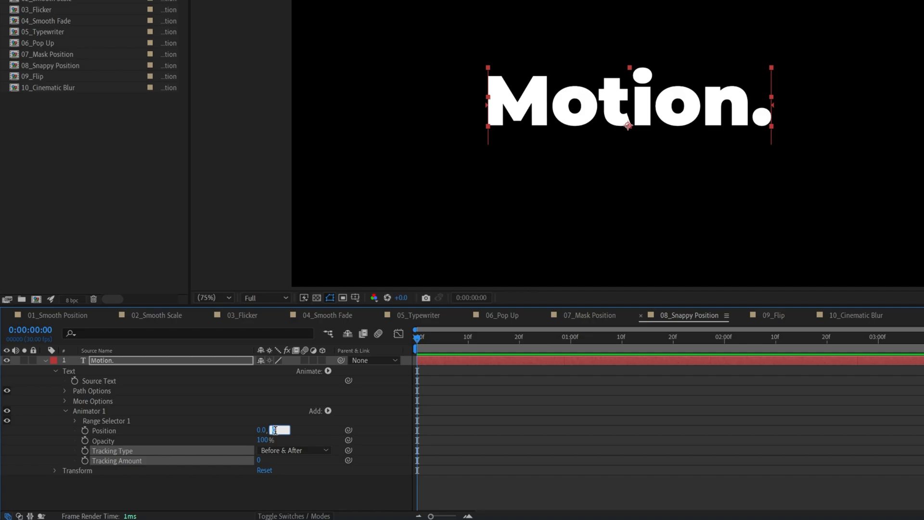
text(100)
key(Return)
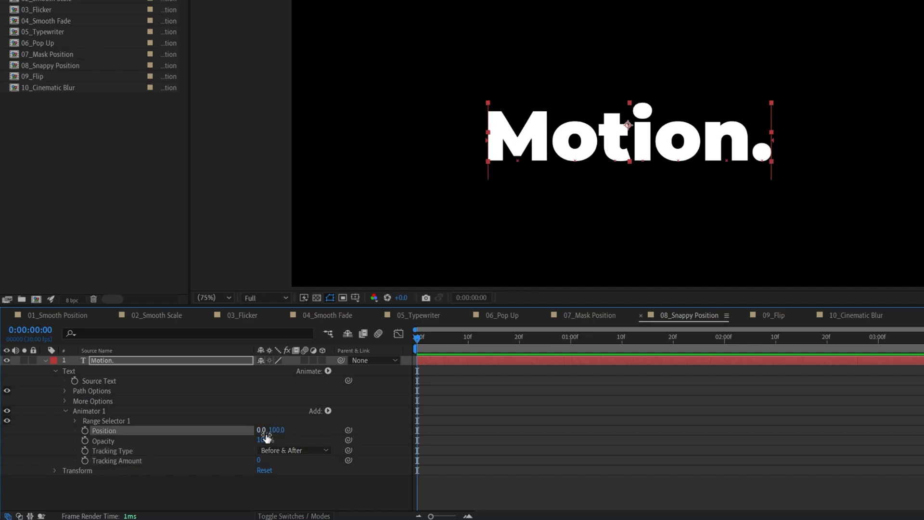
drag(259, 461, 207, 464)
click(263, 460)
text(-11)
key(Return)
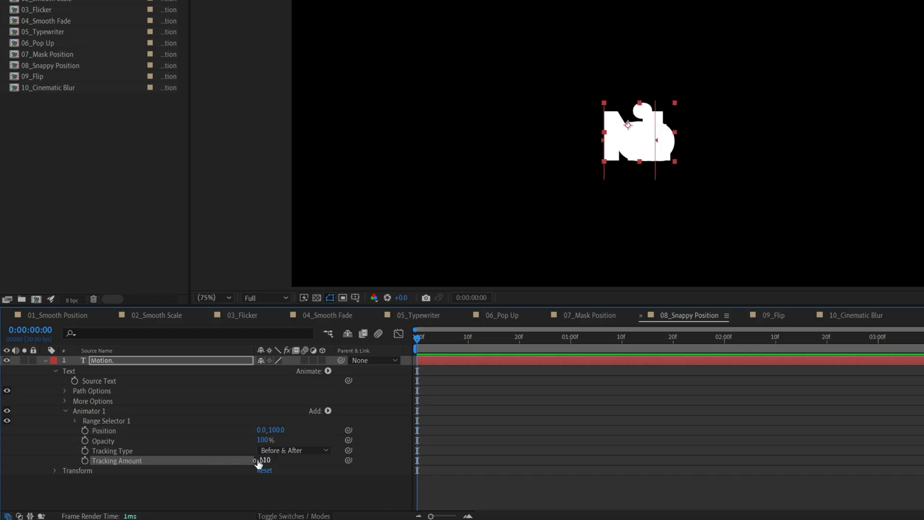
drag(262, 440, 106, 442)
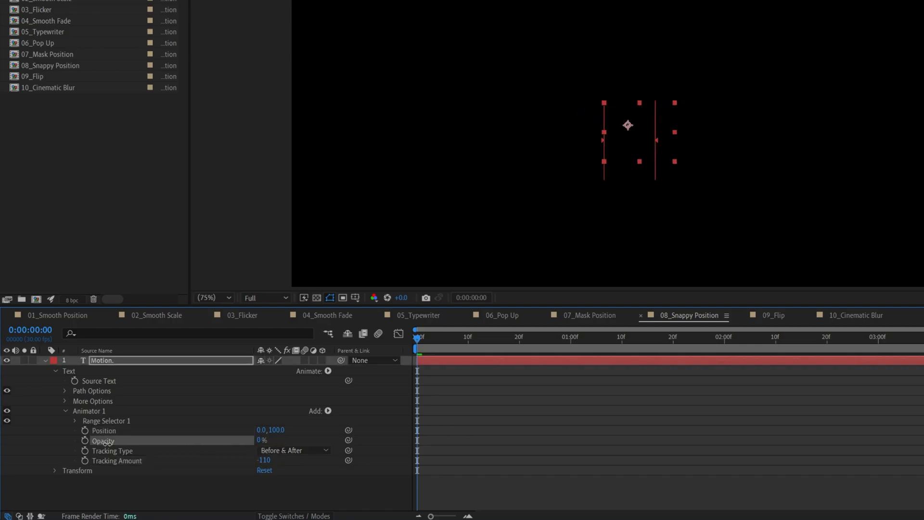
Step: Keyframe Range Selector 1's Start at 0% on frame 0 of 08_Snappy Position
click(74, 421)
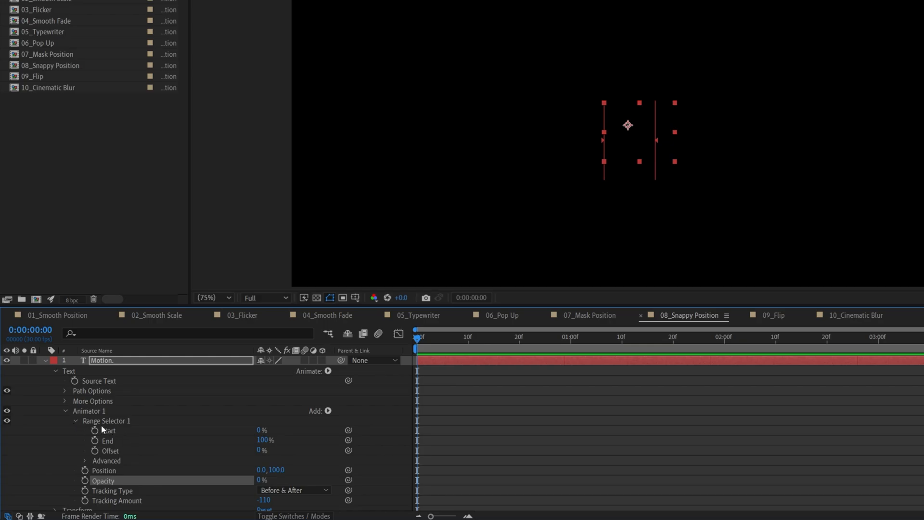
click(94, 431)
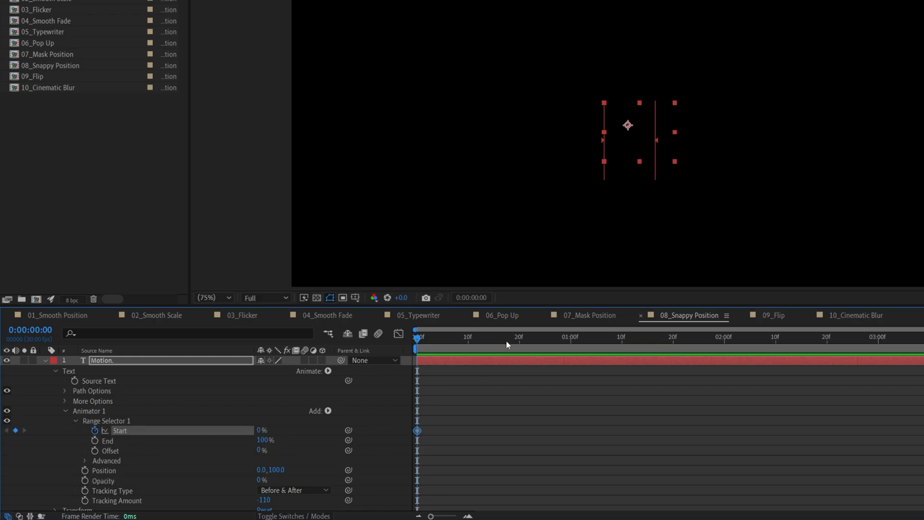
Step: Keyframe Range Selector 1's Start at 100% at one second and apply Easy Ease to both Start keyframes
drag(507, 344, 572, 346)
drag(260, 431, 308, 431)
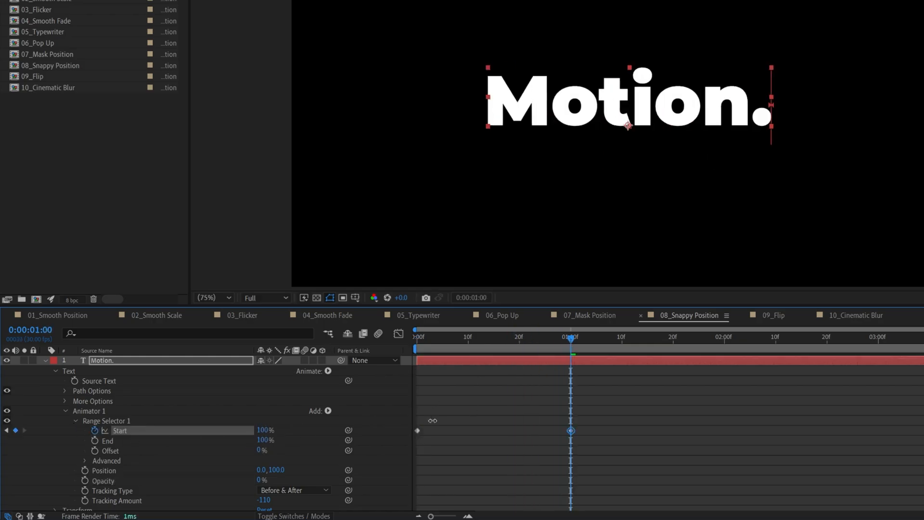
drag(606, 409, 416, 450)
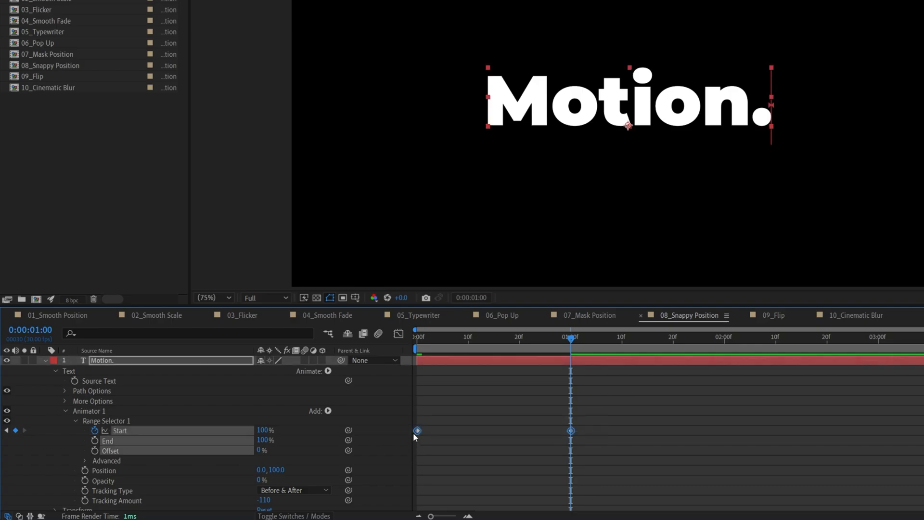
key(F9)
Step: Reshape the Start speed graph by extending the last keyframe's incoming influence toward the start for a fast start and slow finish
click(399, 334)
drag(619, 446, 414, 467)
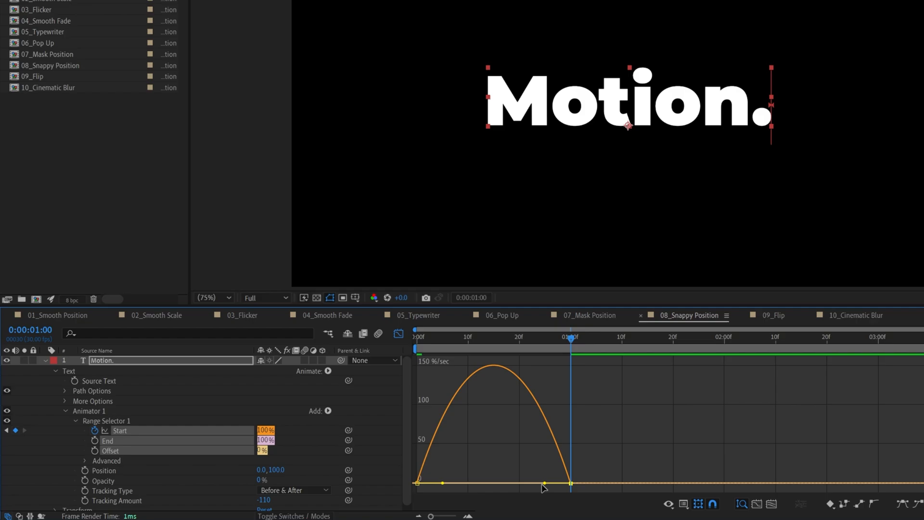
drag(543, 485, 478, 483)
click(399, 333)
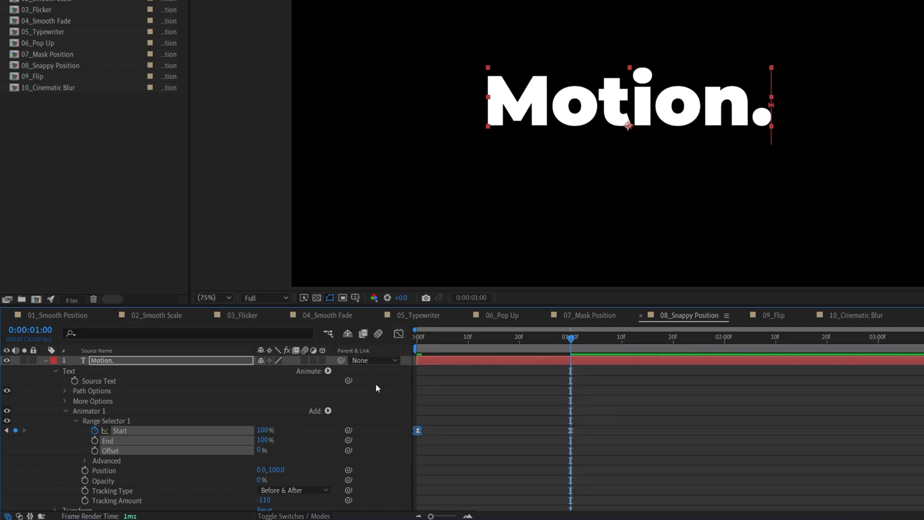
Step: Enable motion blur for the Motion. layer in 08_Snappy Position and preview the animation
click(304, 360)
key(space)
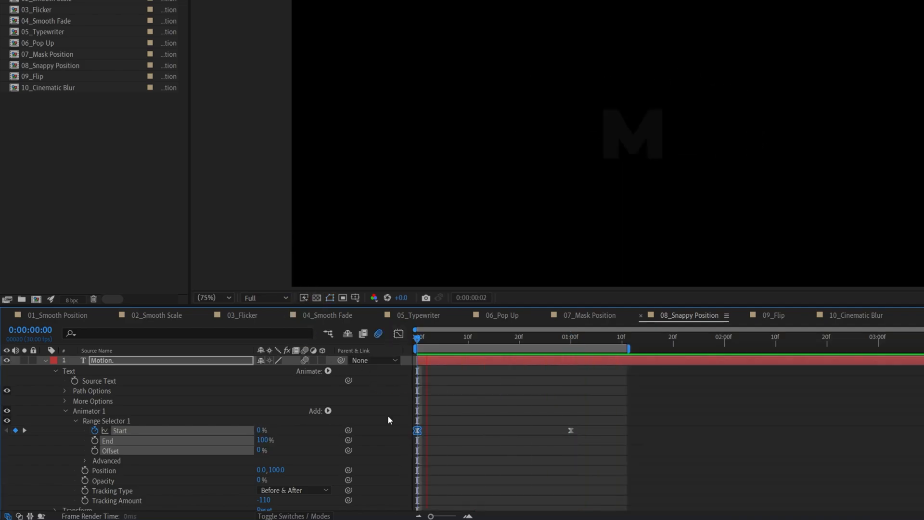
key(space)
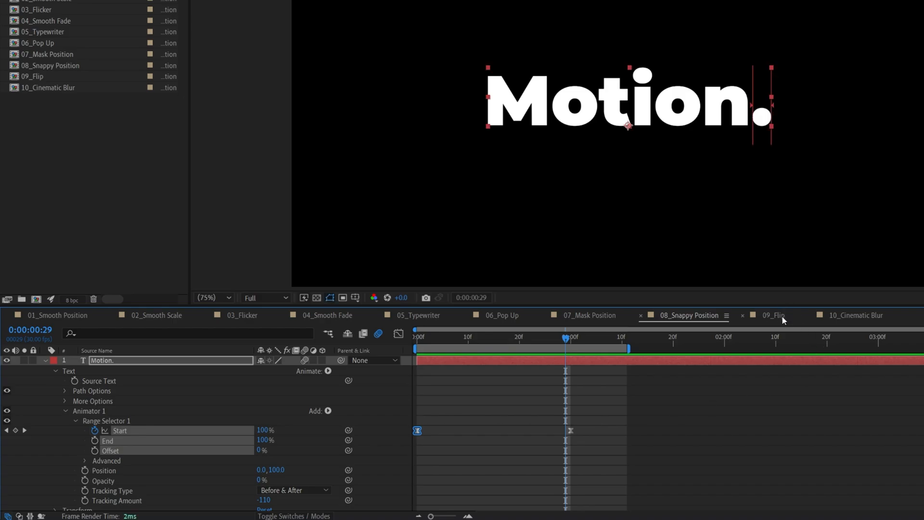
Step: In the 09_Flip composition, enable per-character 3D for the Motion. text layer
click(782, 318)
click(44, 361)
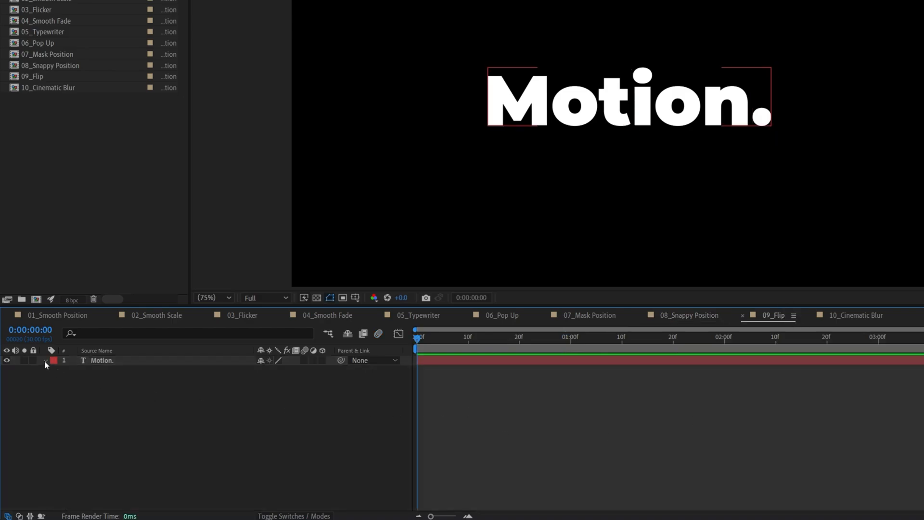
click(44, 361)
click(328, 371)
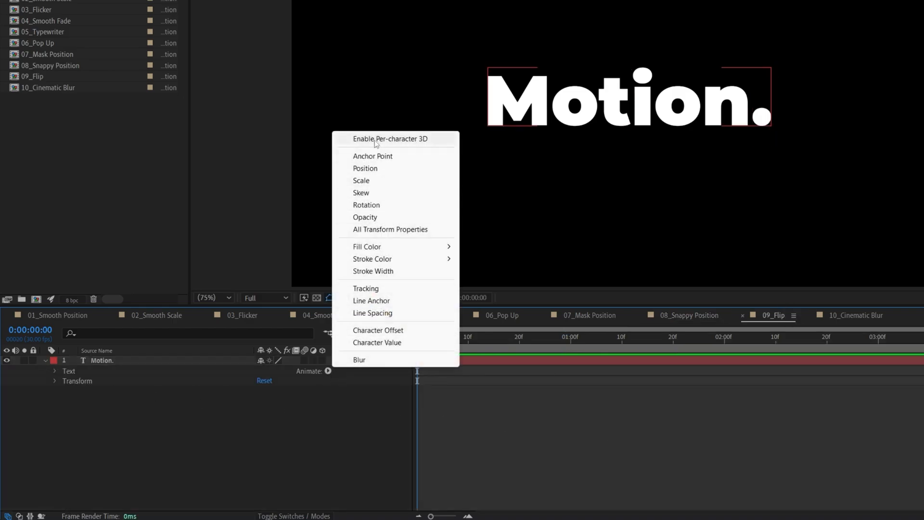
click(429, 141)
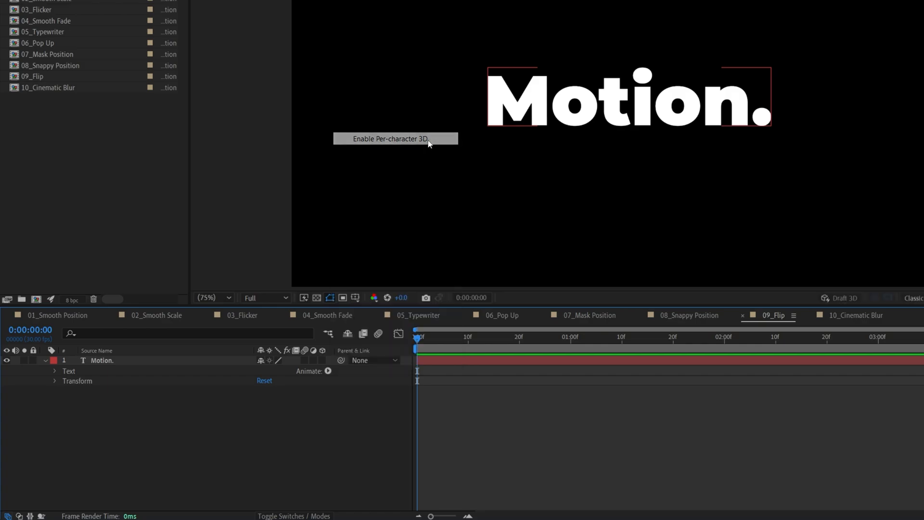
Step: Add a Rotation text animator to the Motion. layer in 09_Flip and include the Opacity property in it
click(328, 371)
click(366, 205)
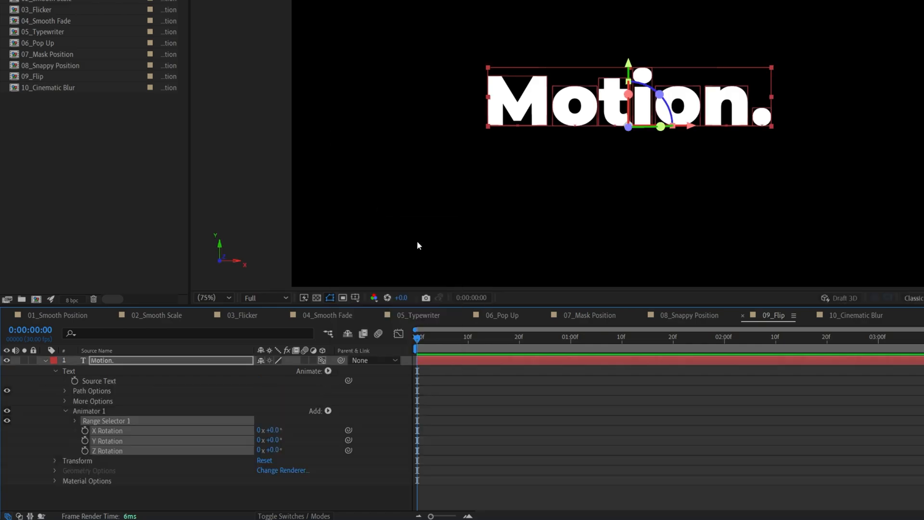
click(326, 411)
mouse_move(357, 414)
click(424, 273)
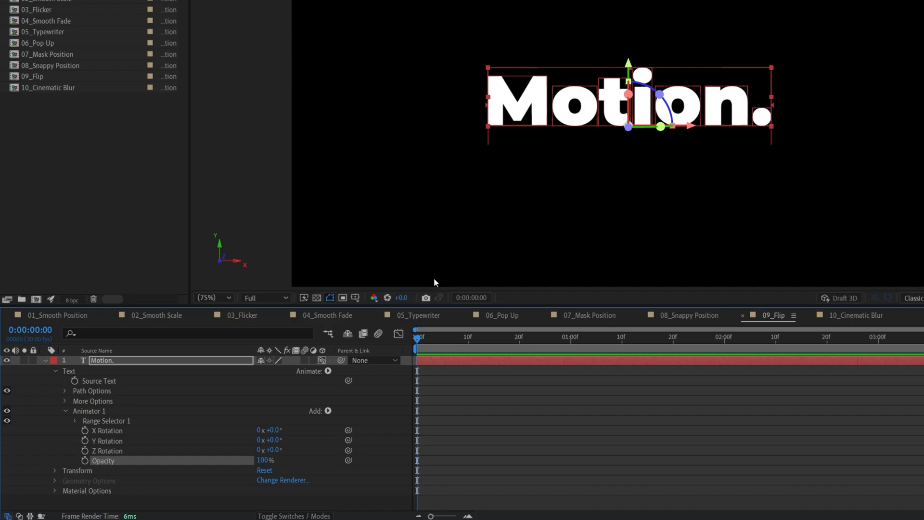
Step: Set Animator 1's Y Rotation to -90° and Opacity to 0% in 09_Flip
click(279, 440)
text(-90)
key(Return)
drag(264, 460, 130, 463)
Step: Keyframe Range Selector 1's Offset in 09_Flip from -100% on frame 0 to 100% at one second
click(74, 420)
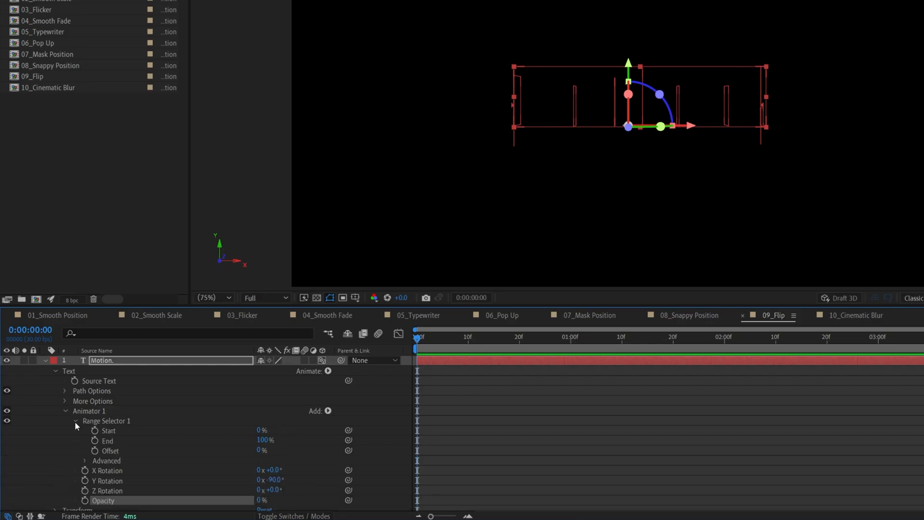
click(94, 450)
drag(261, 450, 132, 451)
click(571, 342)
drag(261, 451, 514, 440)
Step: In Range Selector 1's advanced options, set Shape to Ramp Up, Ease High to 50% and Ease Low to 100%
click(84, 464)
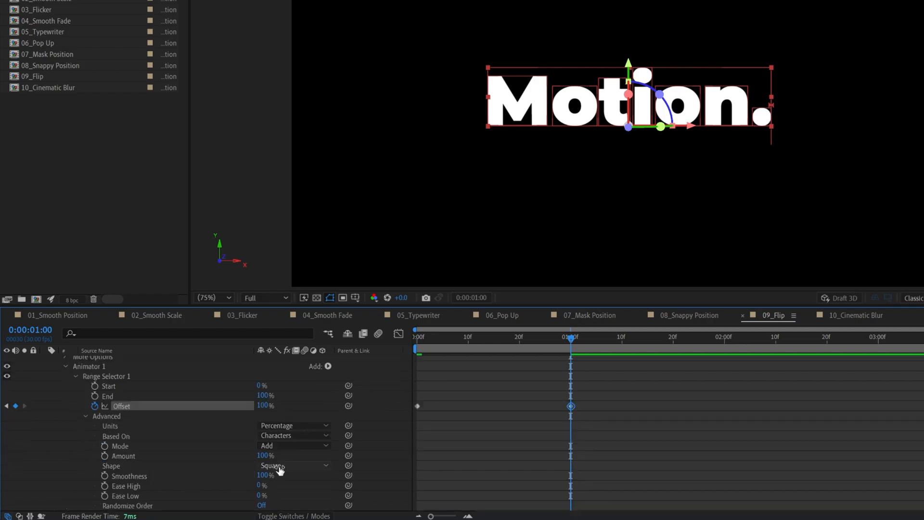
click(294, 466)
click(305, 404)
click(262, 475)
text(5)
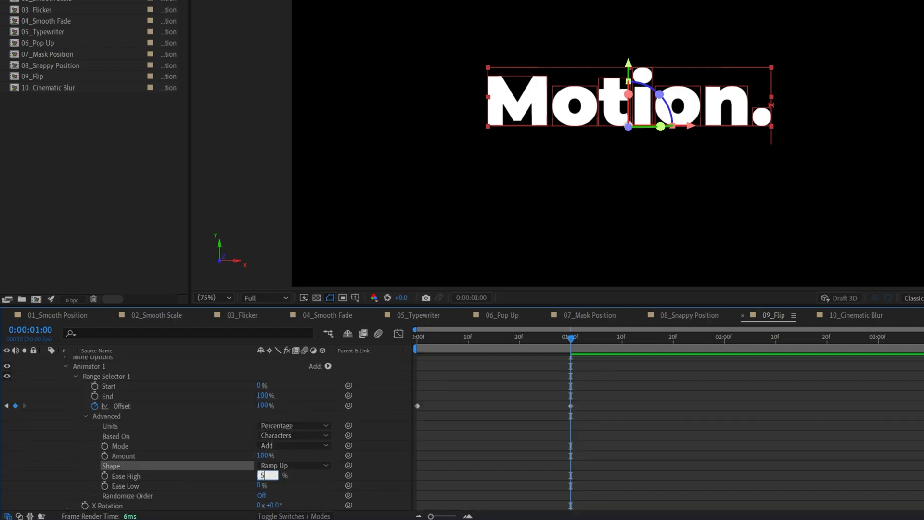
text(0)
key(Tab)
text(100)
key(Return)
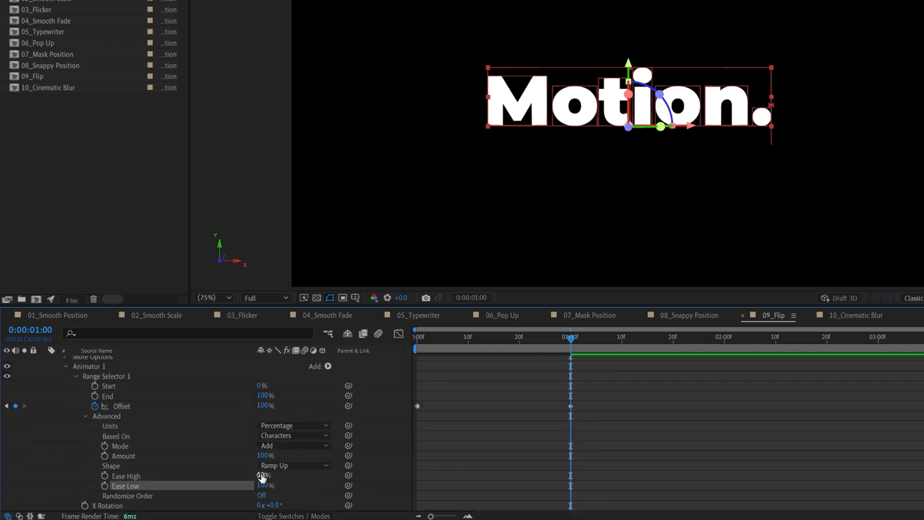
Step: Enable motion blur for the Motion. layer in 09_Flip and preview the flip animation
scroll(303, 365, up, 3)
key(space)
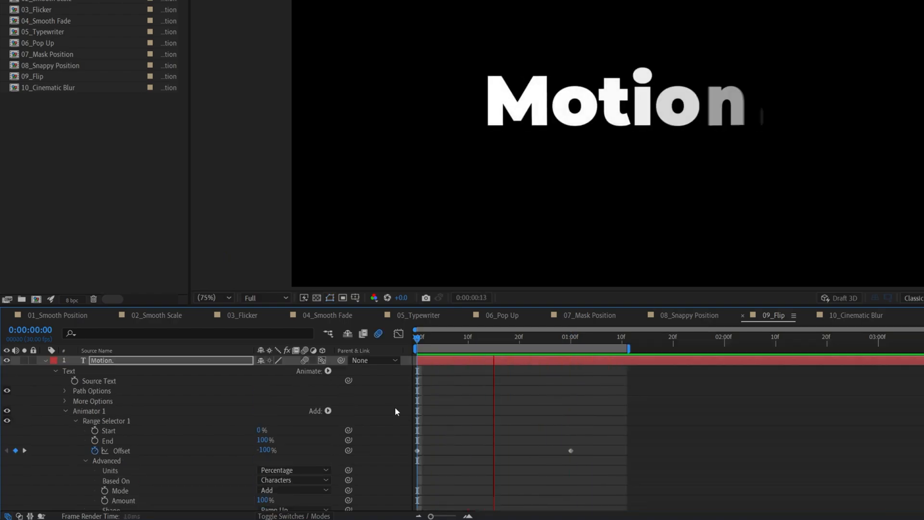
key(space)
Step: In the 10_Cinematic Blur composition, add a Blur text animator to the Motion. layer and include the Opacity property
click(855, 316)
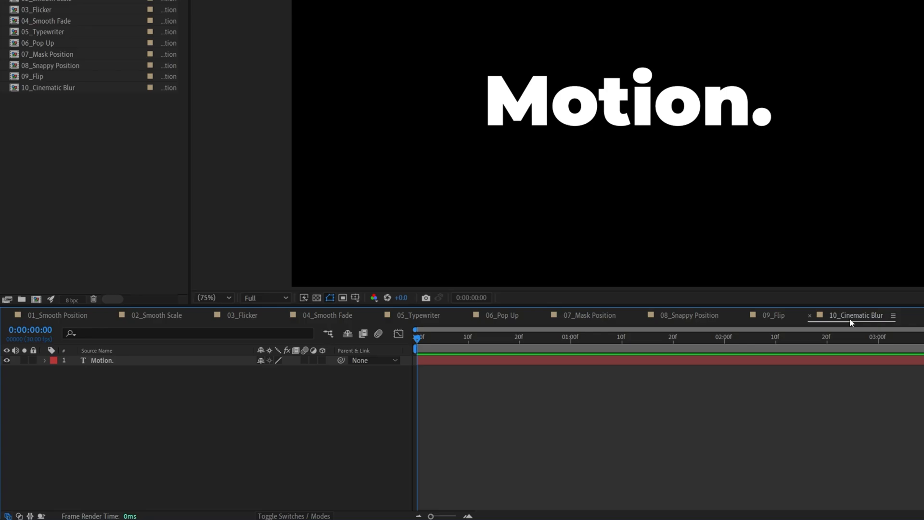
click(44, 361)
click(328, 371)
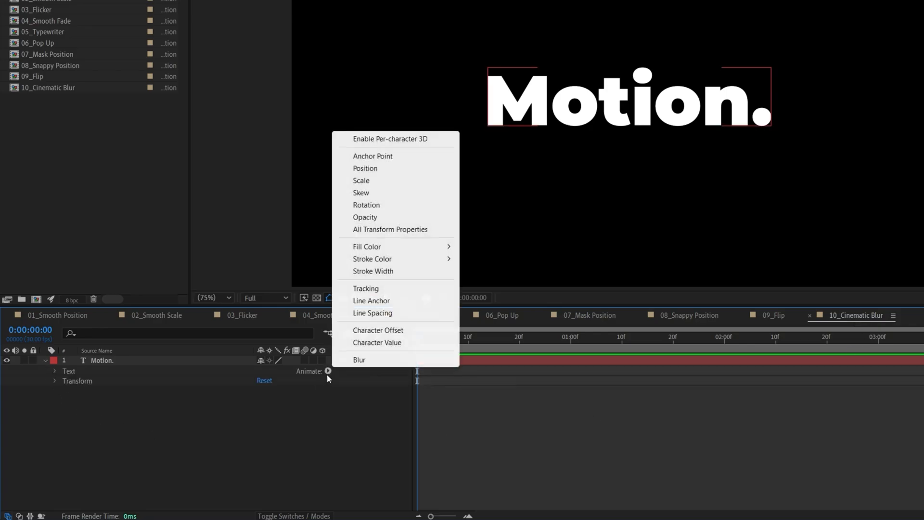
click(372, 362)
click(327, 411)
mouse_move(359, 414)
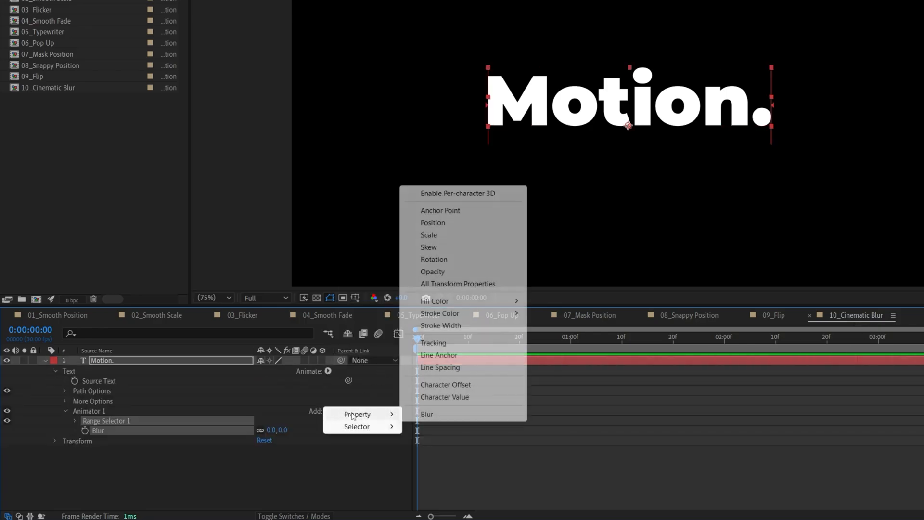
click(443, 271)
Step: Set Animator 1's Blur to 200, 200 and Opacity to 0% in 10_Cinematic Blur
click(271, 440)
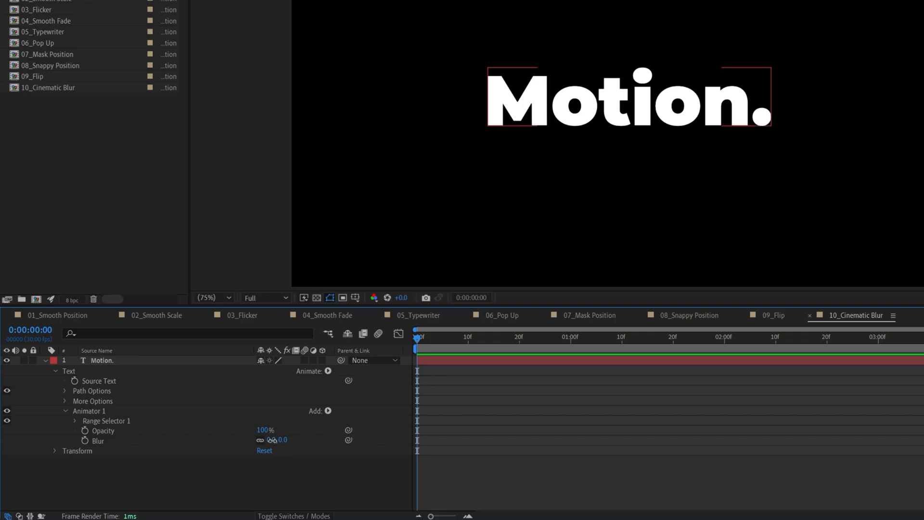
text(200)
key(Return)
click(261, 430)
text(00.0)
key(Return)
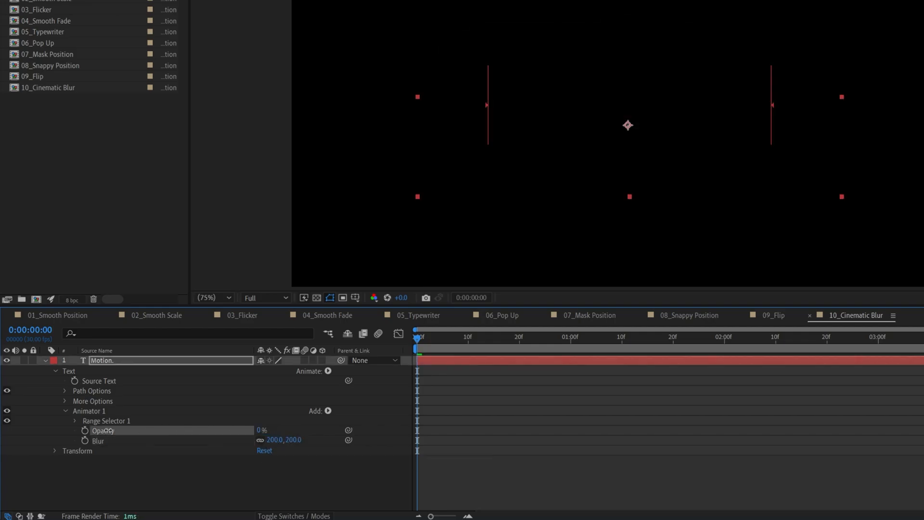
Step: Keyframe Range Selector 1's Offset in 10_Cinematic Blur from -100% on frame 0 to 100% at one second
click(75, 421)
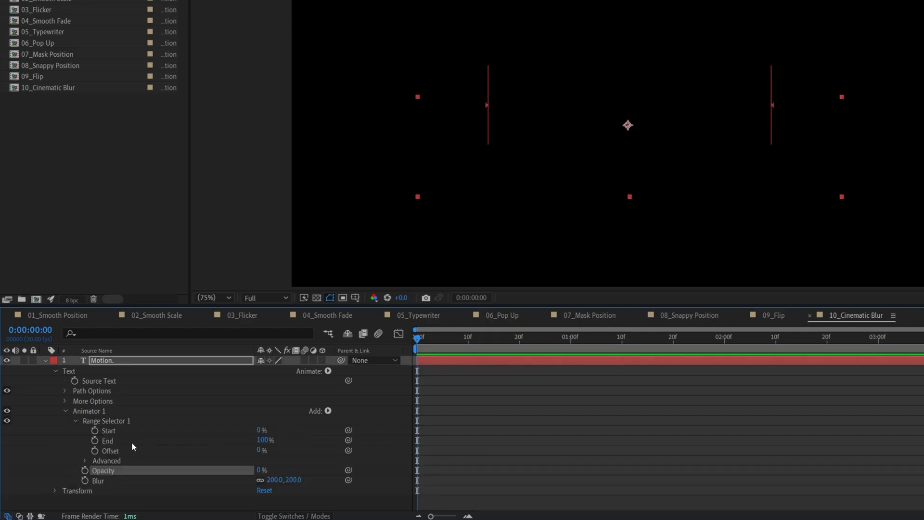
click(95, 451)
drag(262, 450, 360, 450)
click(573, 341)
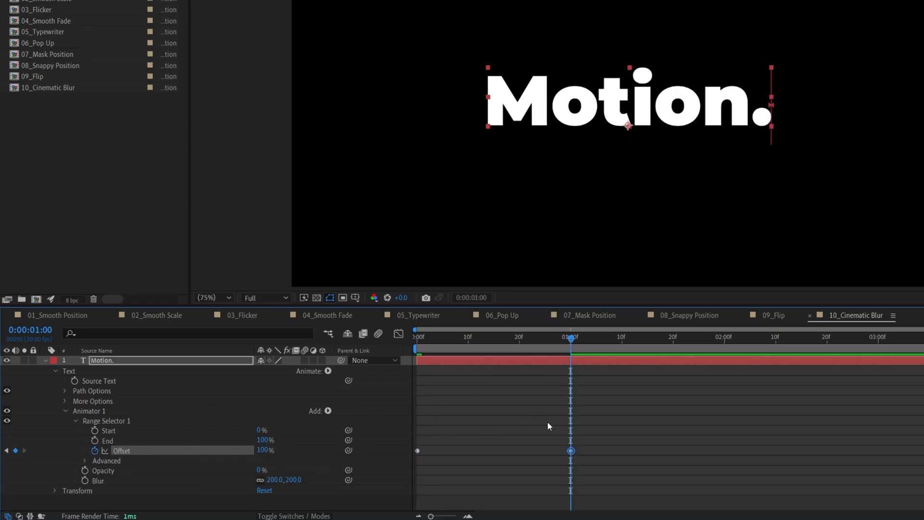
Step: Set Range Selector 1's Shape to Ramp Up, turn on Randomize Order and preview the cinematic blur animation
click(85, 461)
click(283, 466)
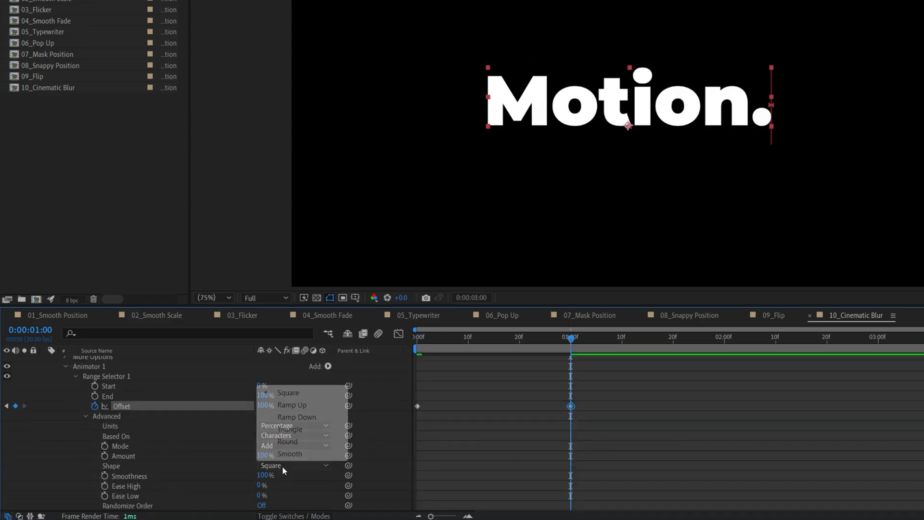
click(289, 404)
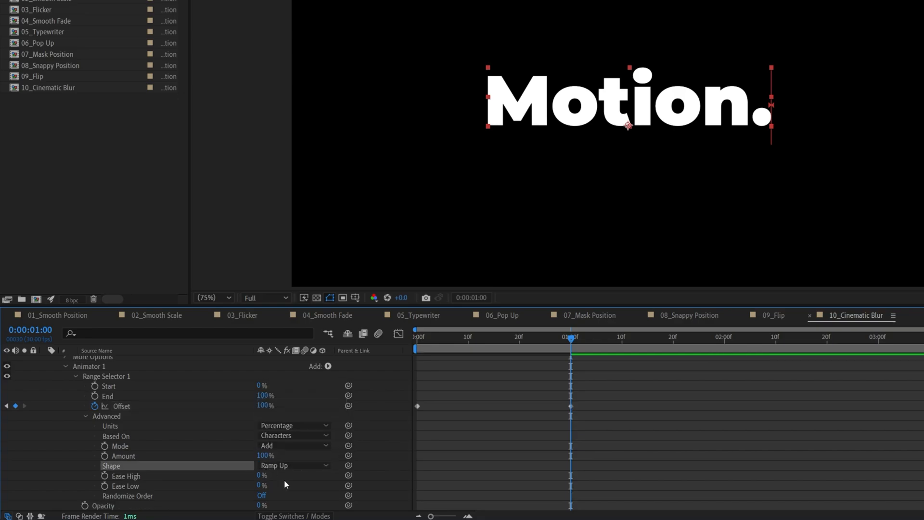
scroll(284, 486, down, 1)
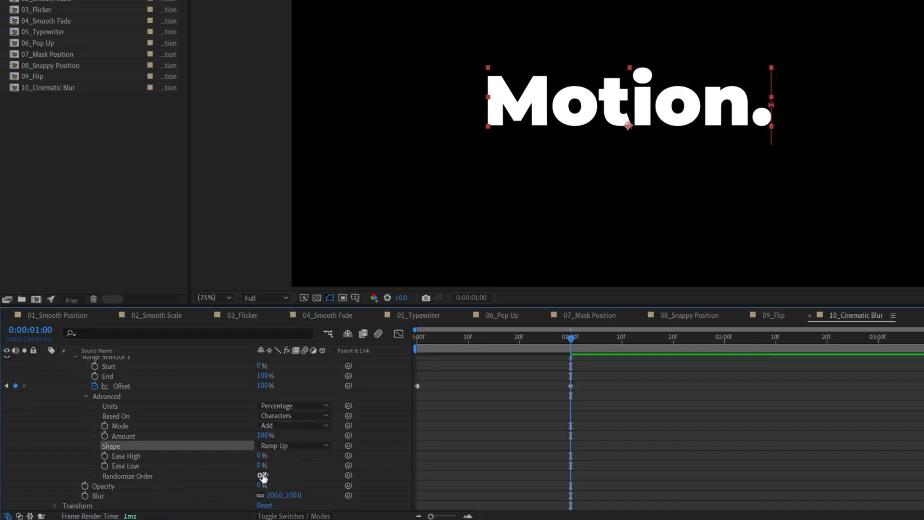
click(263, 477)
key(space)
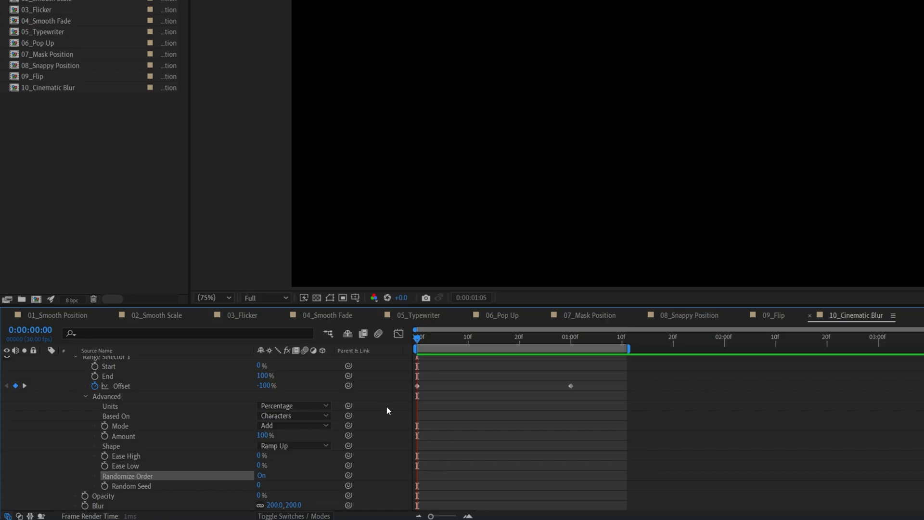